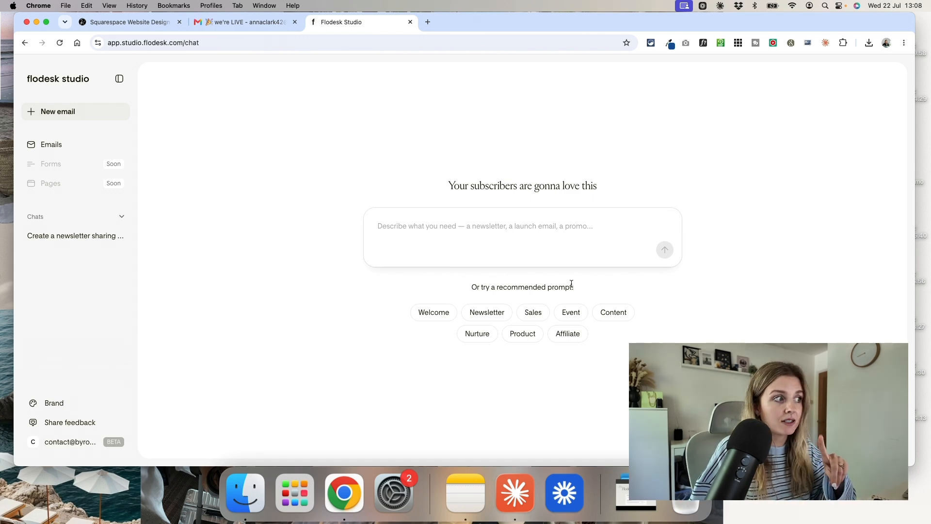
# - Open the brand settings and review the brand style, colour palette and business info
pyautogui.click(71, 404)
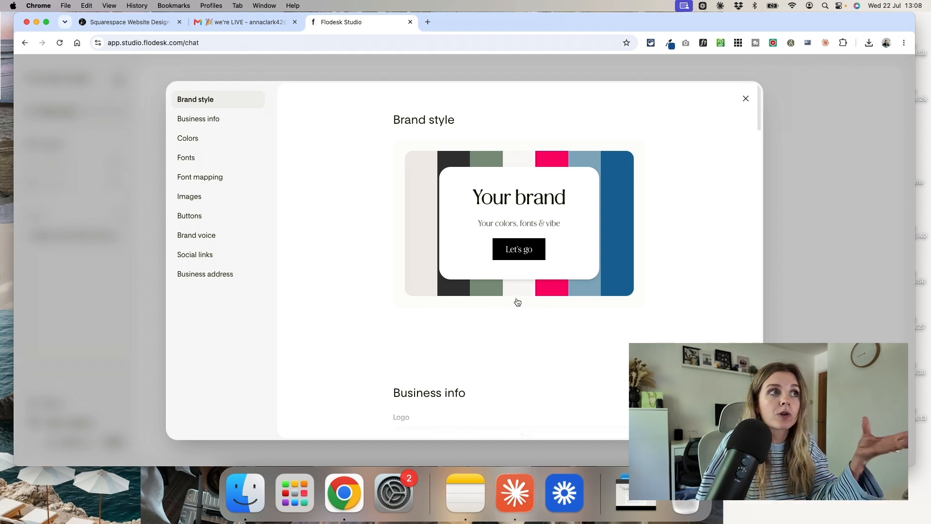
pyautogui.scroll(-10, 613, 310)
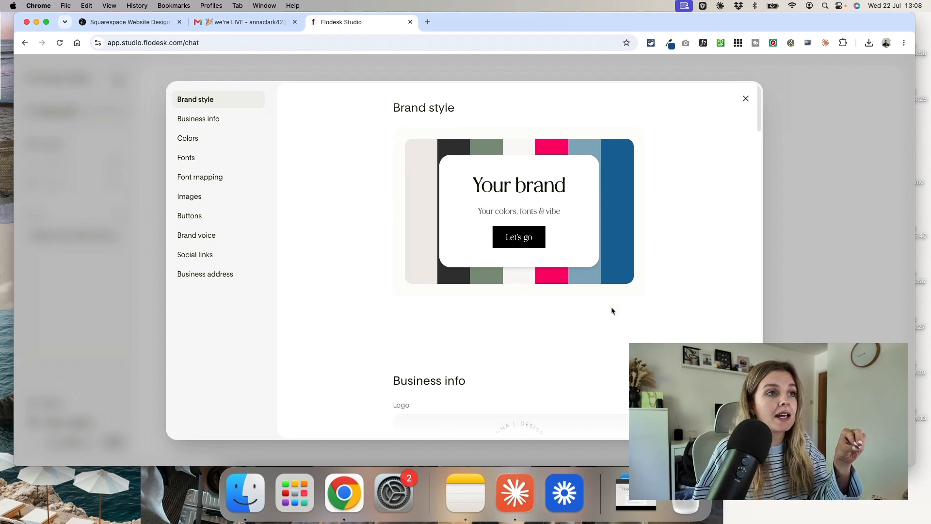
pyautogui.scroll(-5, 612, 308)
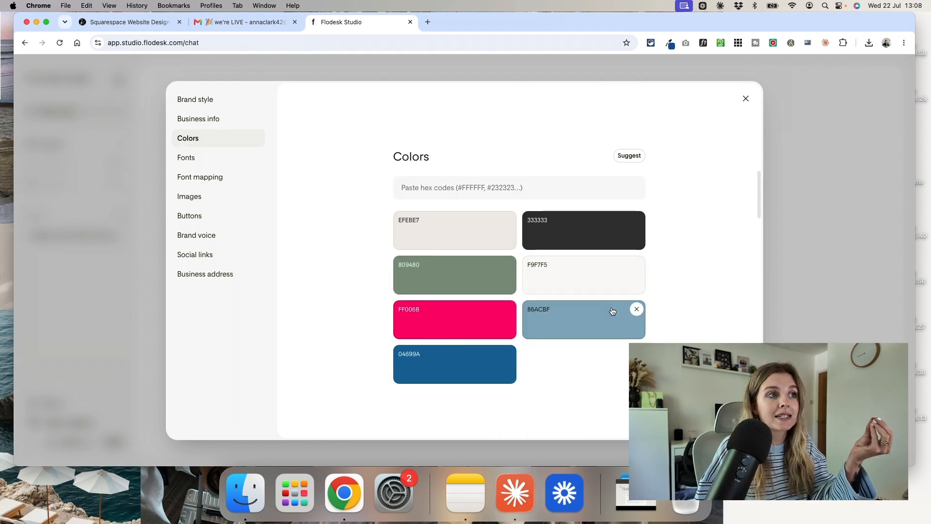
pyautogui.scroll(2, 612, 307)
pyautogui.scroll(-1, 613, 310)
pyautogui.moveTo(613, 311)
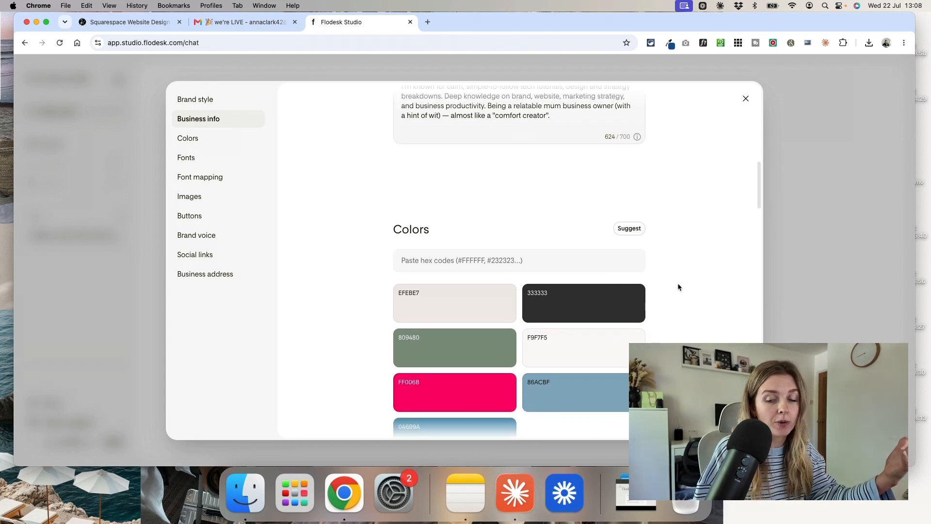
pyautogui.scroll(6, 491, 178)
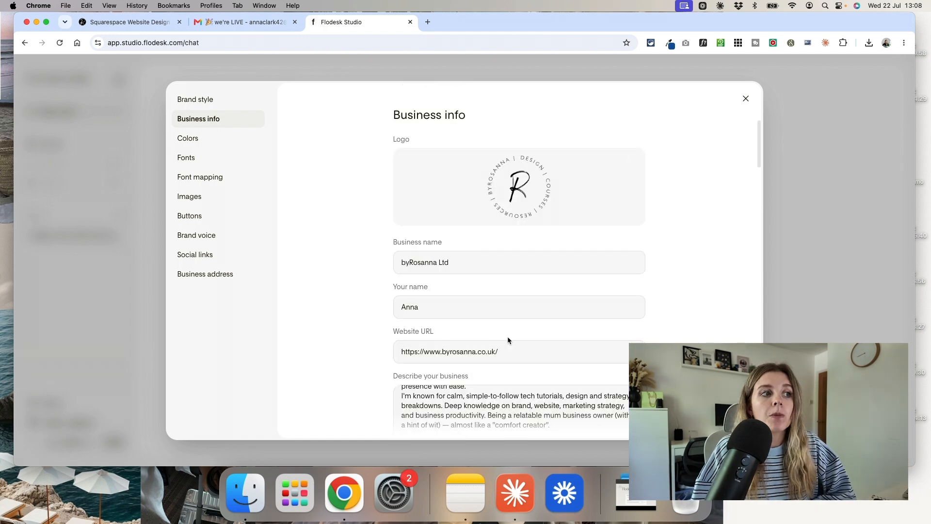
pyautogui.scroll(-2, 508, 336)
pyautogui.scroll(-2, 517, 325)
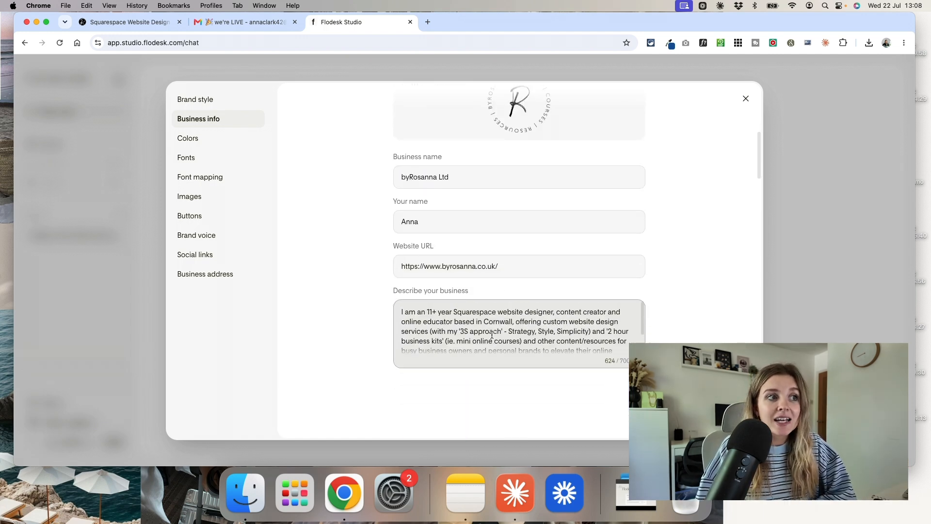
pyautogui.scroll(-3, 518, 326)
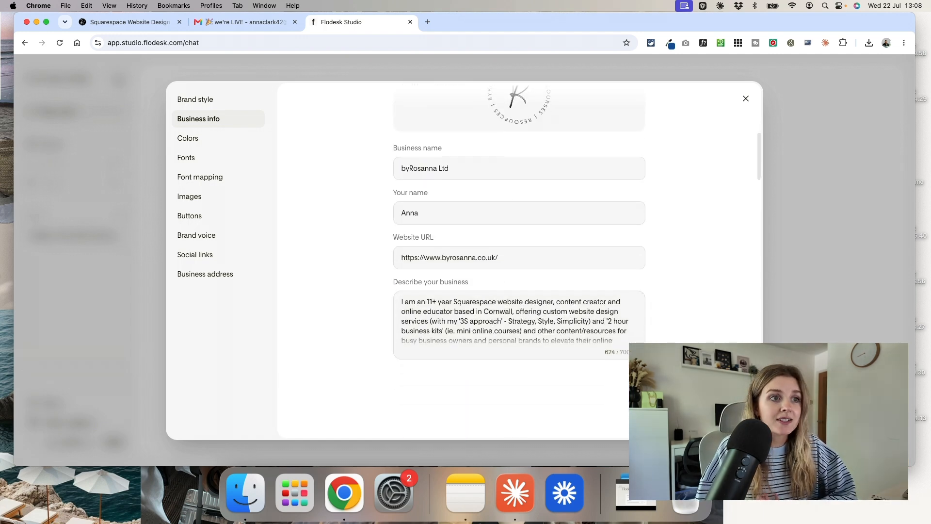
# - Review the fonts, images, buttons and brand voice sections of the brand settings, and close the settings
pyautogui.scroll(-8, 527, 229)
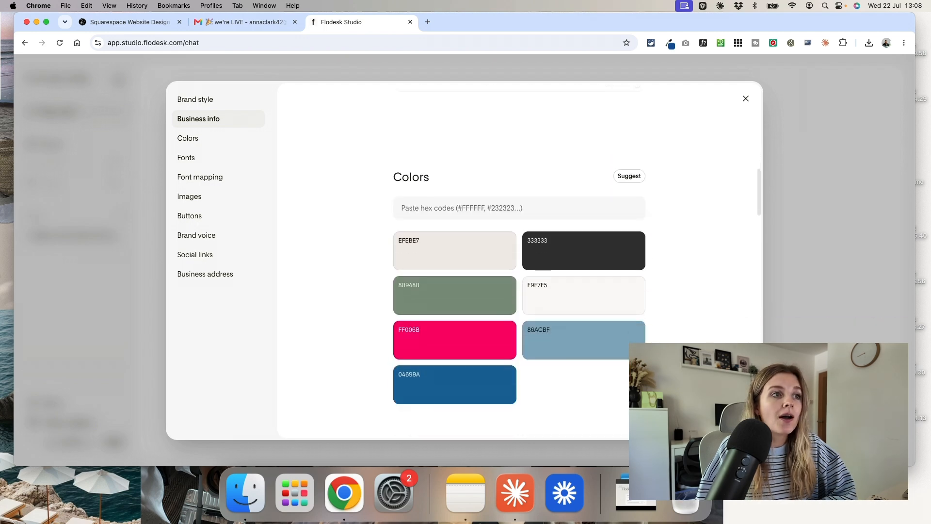
pyautogui.scroll(-10, 527, 229)
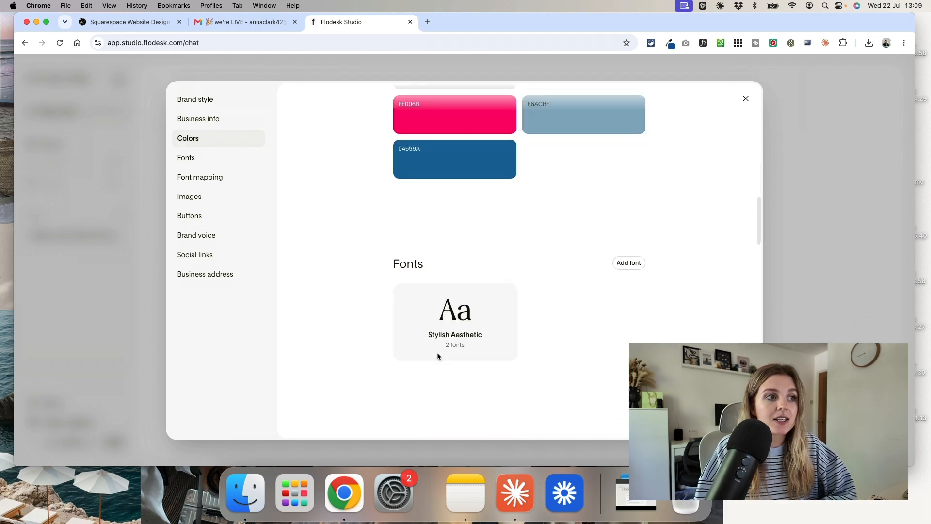
pyautogui.scroll(-5, 438, 356)
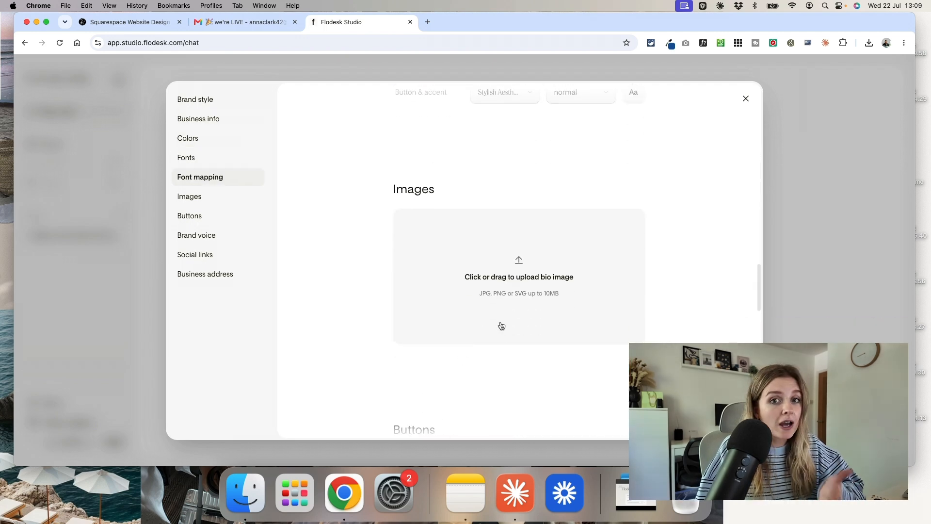
pyautogui.scroll(-4, 505, 331)
pyautogui.scroll(-5, 505, 330)
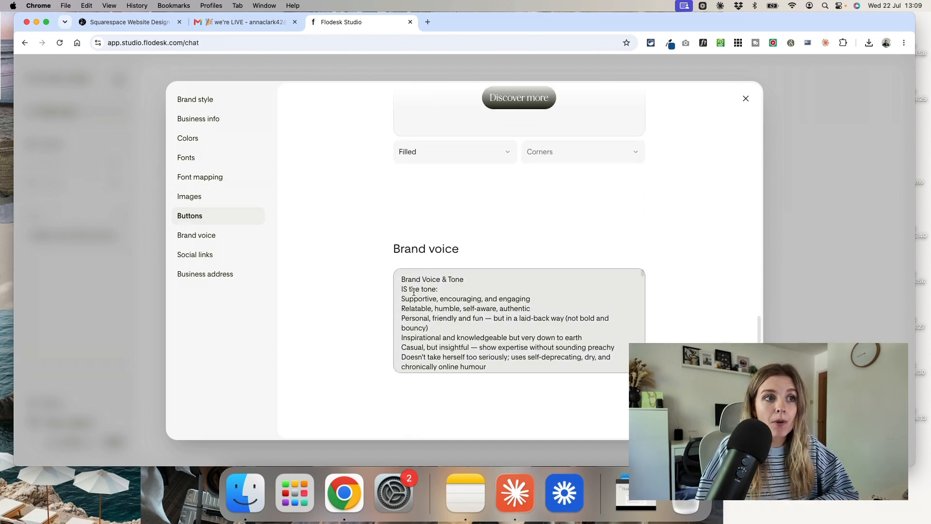
pyautogui.moveTo(412, 292); pyautogui.dragTo(503, 353)
pyautogui.click(503, 349)
pyautogui.click(731, 332)
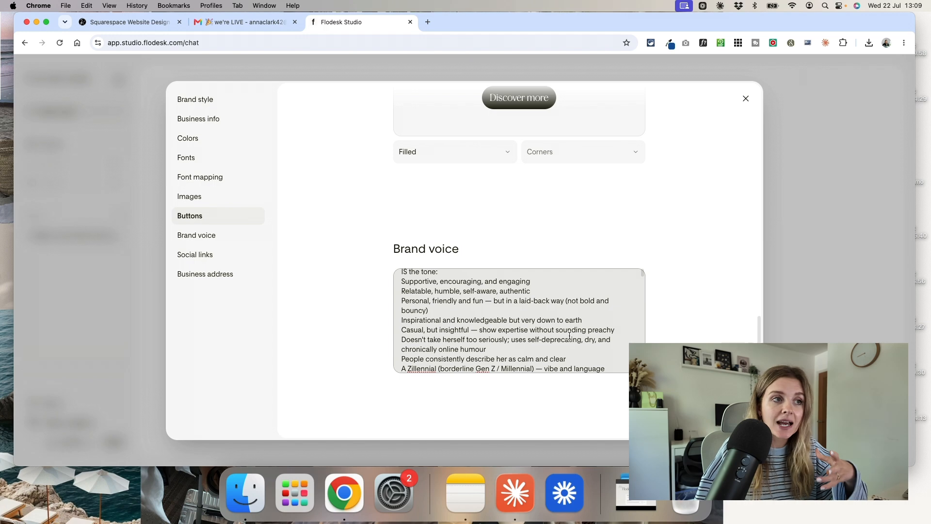
pyautogui.scroll(10, 694, 138)
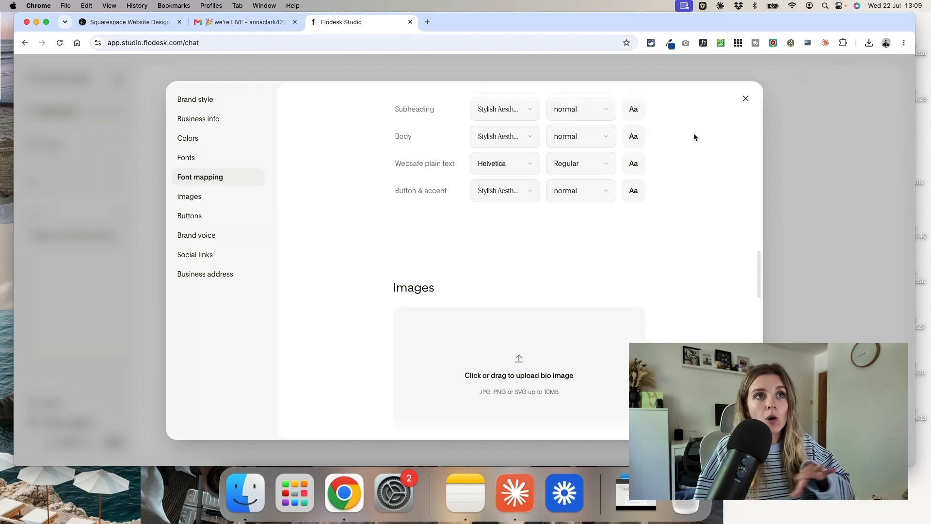
pyautogui.click(746, 98)
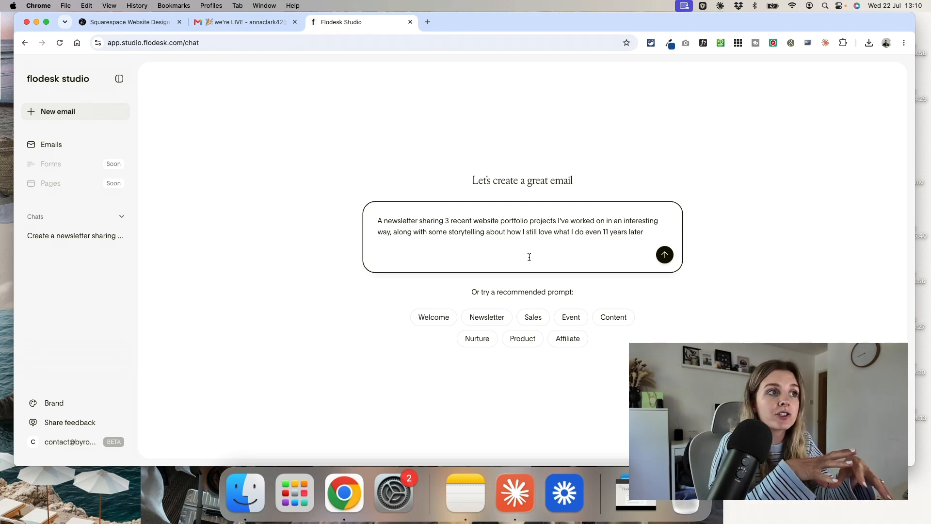
# - Request a newsletter sharing 3 recent website portfolio projects in an interesting way, with storytelling about still loving the work 11 years later
pyautogui.click(665, 254)
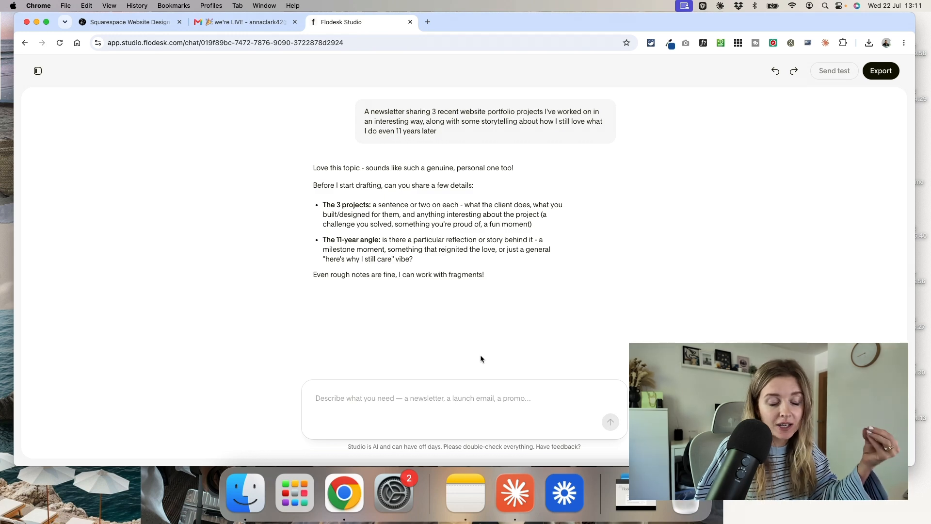
# - Reply with short notes on Callestick Farm Ice Cream, the makeup artist website and Baby Friendly Cornwall, choosing a "here's why I still care" vibe
pyautogui.click(478, 399)
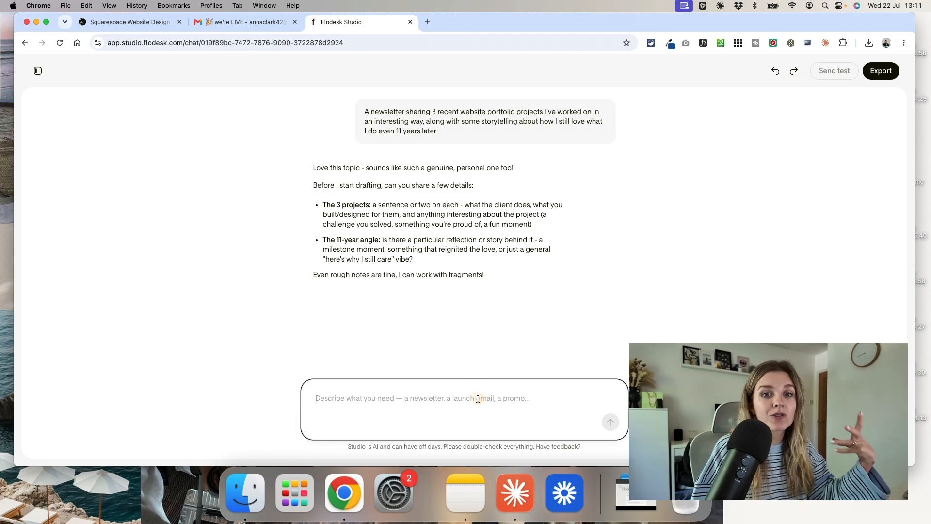
pyautogui.write("- Callestick Farm Ice Cream (local ice cream brand in Cornwall- I love ice cream so this was a dream!) - Charlotte Albert Makeup (professional makeup artist website, elegant and neutral) - Baby Friendly Cornwall (interactive map website, fun personal project)  Going with a here's why I still care vibe")
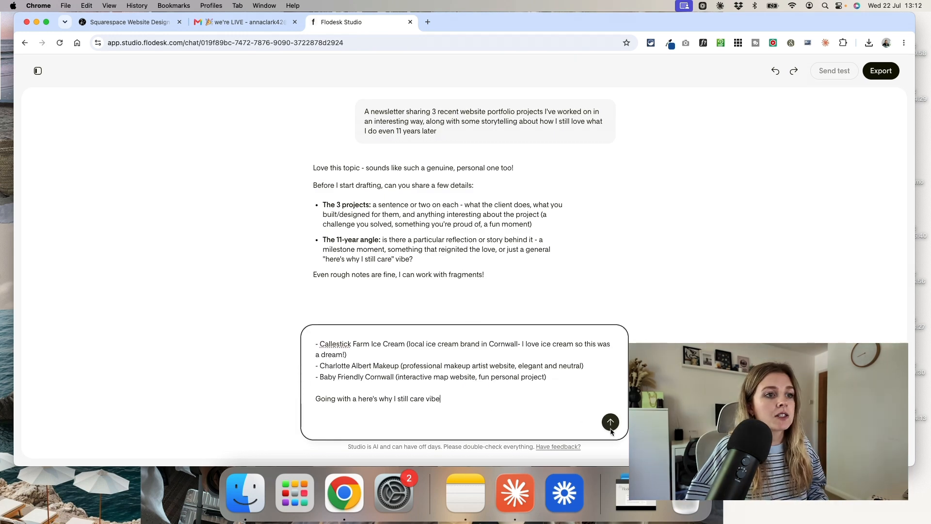
pyautogui.click(610, 423)
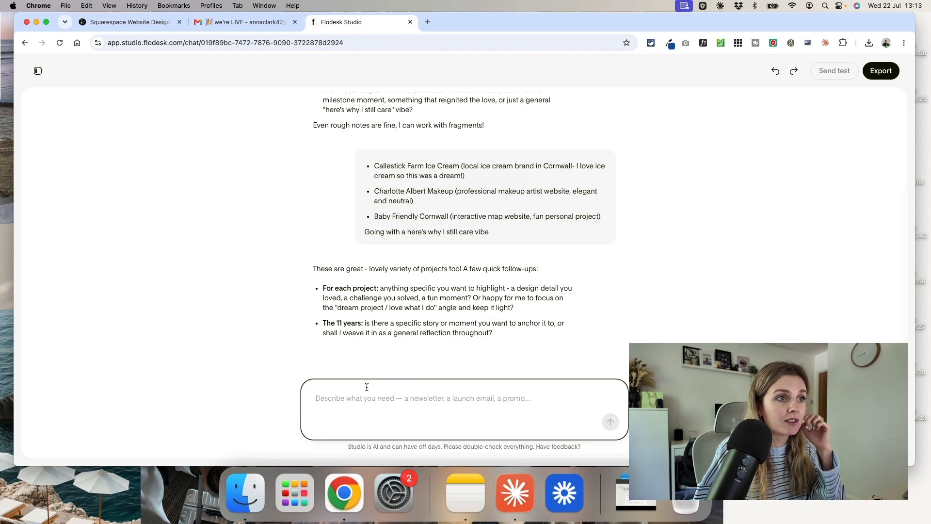
# - Answer the follow-up questions: keep it light, mention falling out of love over wrong-fit projects and working with amazing clients these last few years
pyautogui.write("Just keep it light. I fell out of love with what I do when I was taking on not the right fit projects, but the last few years I've worked with amazing clients")
pyautogui.press('Return')
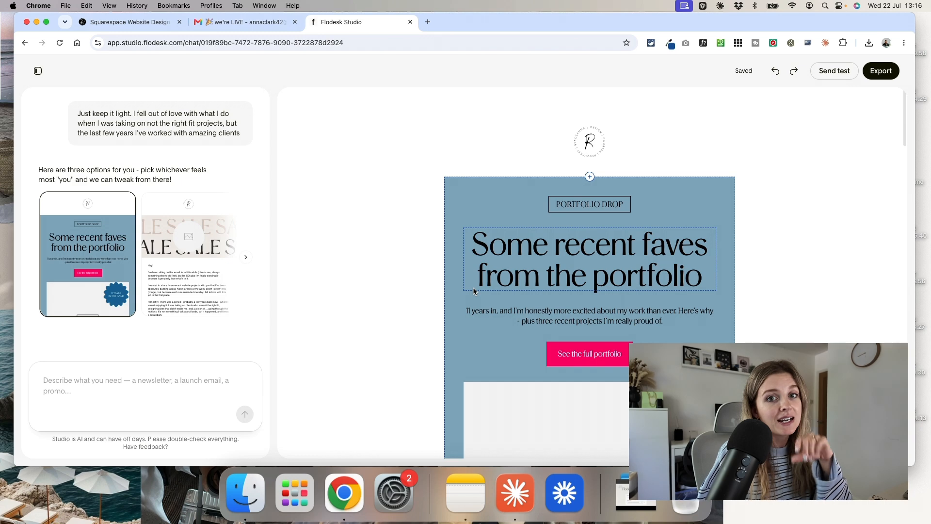
# - Look through the first generated newsletter option, examining its header, intro text and project blocks
pyautogui.scroll(-1, 630, 256)
pyautogui.scroll(-2, 630, 256)
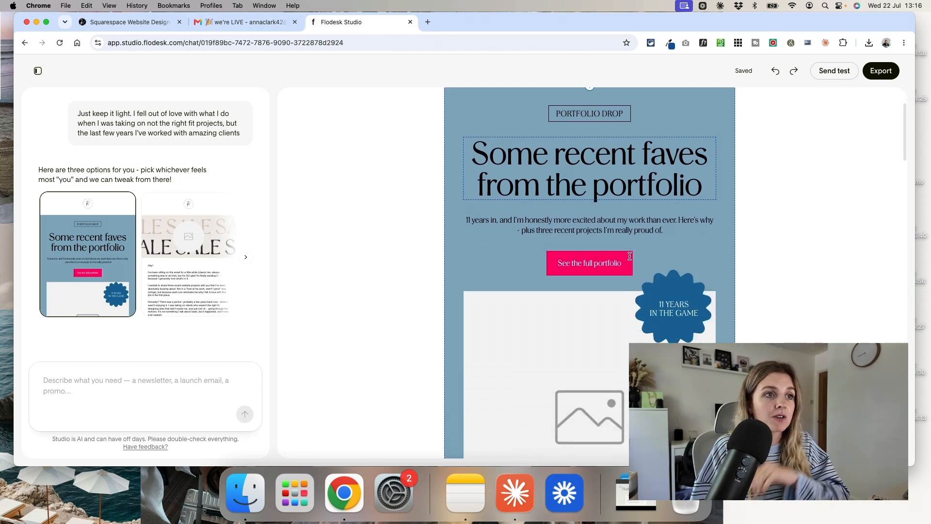
pyautogui.scroll(2, 699, 242)
pyautogui.scroll(-15, 698, 243)
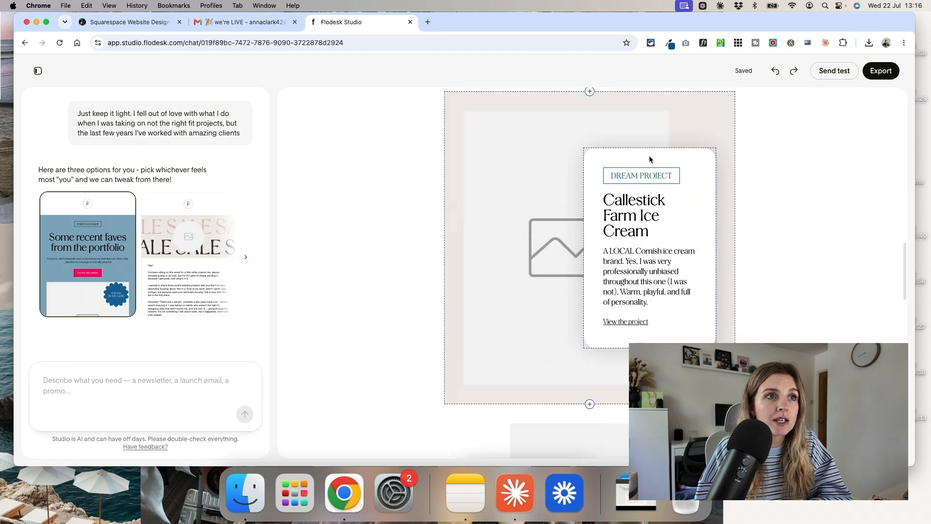
pyautogui.click(691, 140)
pyautogui.scroll(-7, 383, 375)
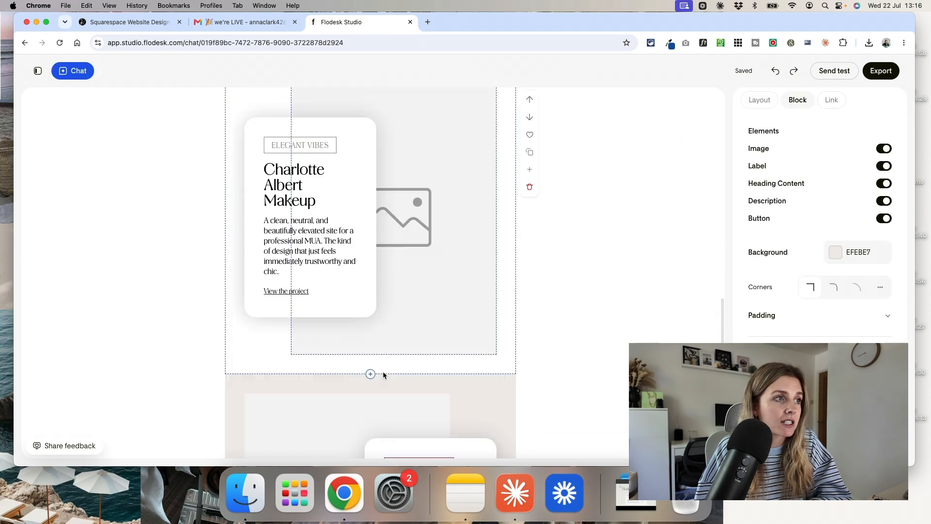
pyautogui.scroll(12, 383, 371)
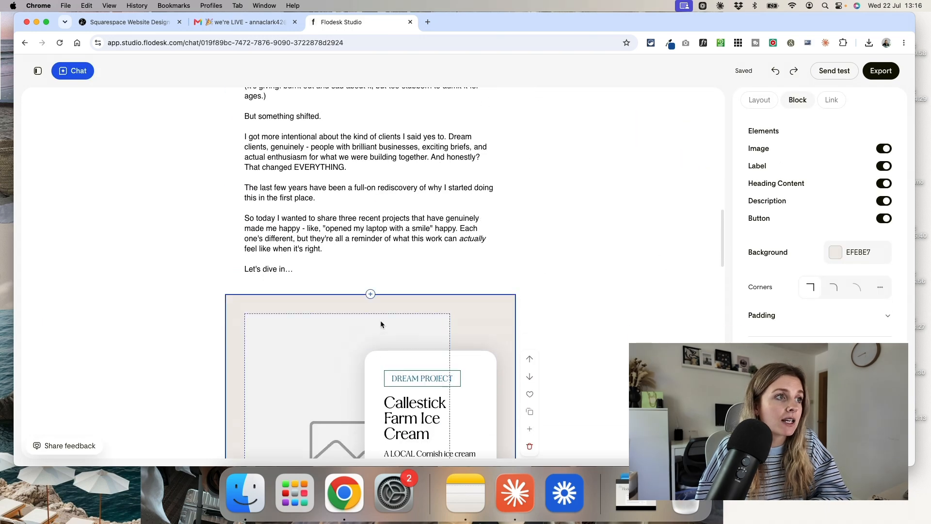
pyautogui.scroll(6, 365, 278)
pyautogui.scroll(5, 479, 266)
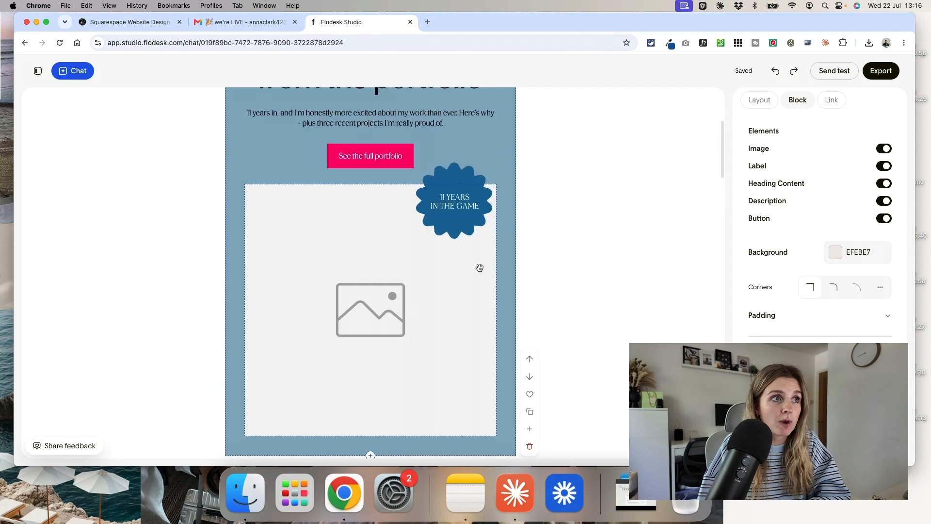
# - Inspect the header block's image placeholder and the font settings of the "Some recent faves from the portfolio" heading
pyautogui.click(478, 270)
pyautogui.scroll(4, 478, 272)
pyautogui.click(473, 224)
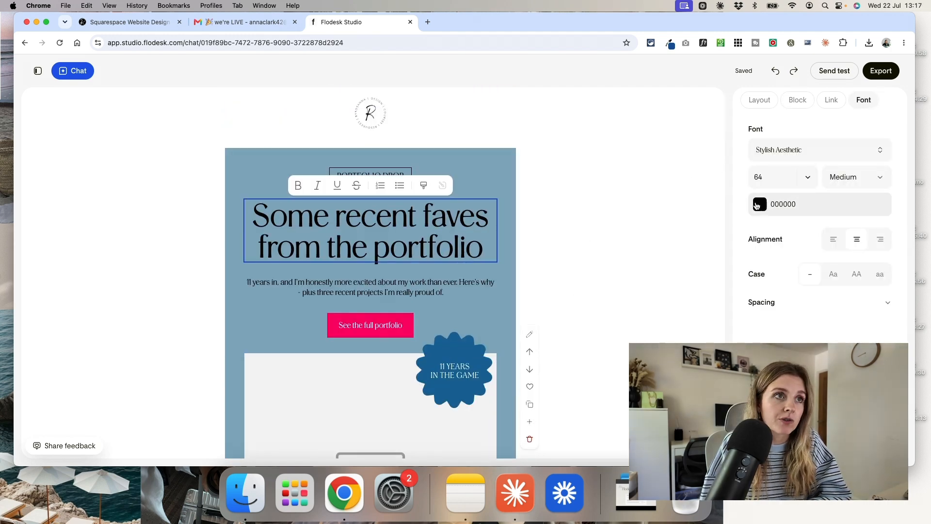
pyautogui.click(323, 225)
pyautogui.moveTo(315, 217); pyautogui.dragTo(445, 235)
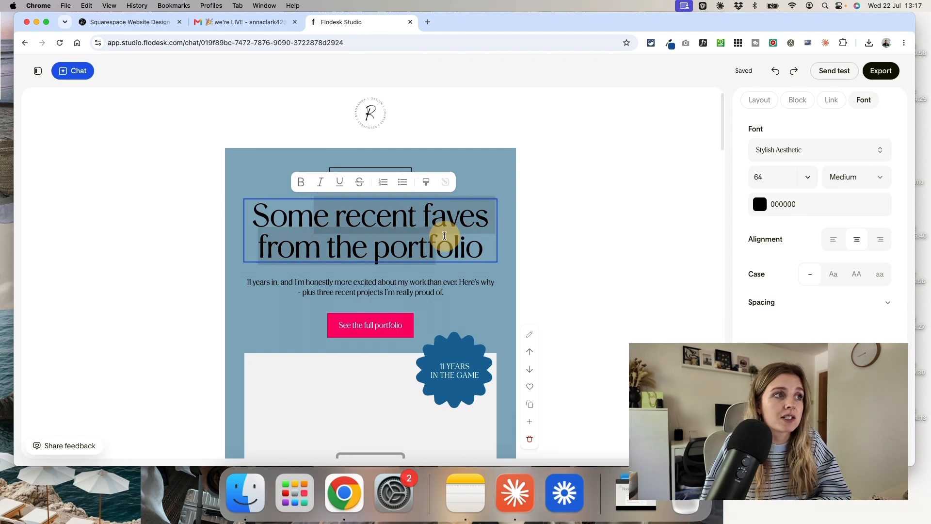
pyautogui.click(439, 282)
# - Nudge the "11 YEARS IN THE GAME" sticker slightly to the right over the header image
pyautogui.click(469, 362)
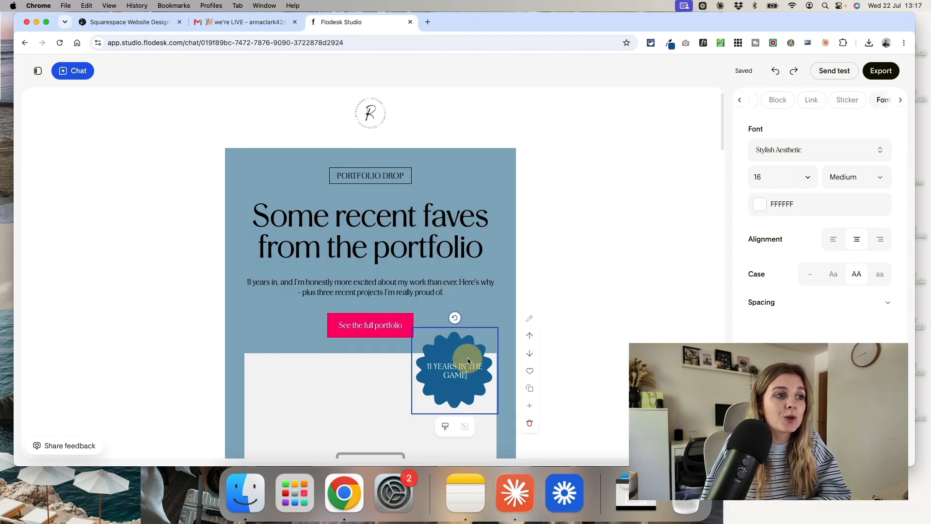
pyautogui.scroll(-3, 469, 361)
pyautogui.moveTo(466, 272)
pyautogui.mouseDown()
pyautogui.moveTo(311, 264)
pyautogui.moveTo(491, 264)
pyautogui.moveTo(472, 271)
pyautogui.mouseUp()
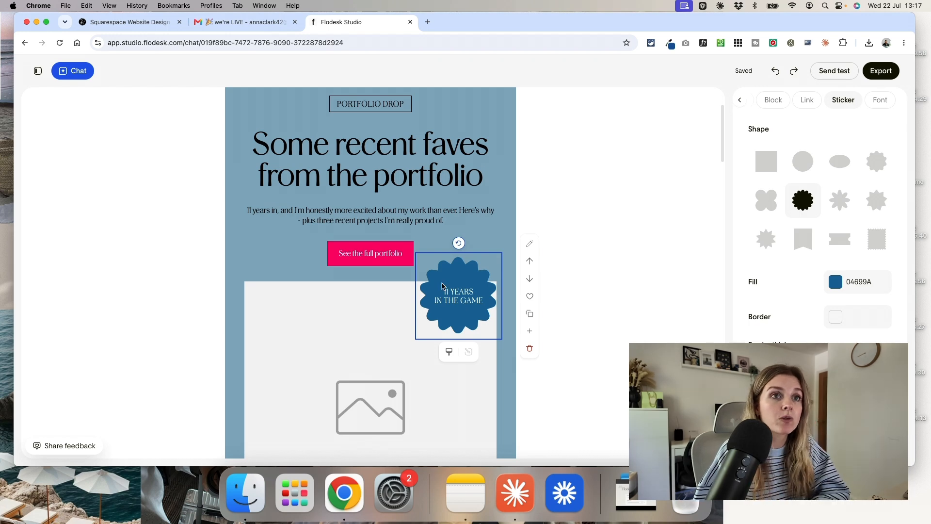
# - Inspect the settings of the "See the full portfolio" button and the header image placeholder
pyautogui.click(332, 254)
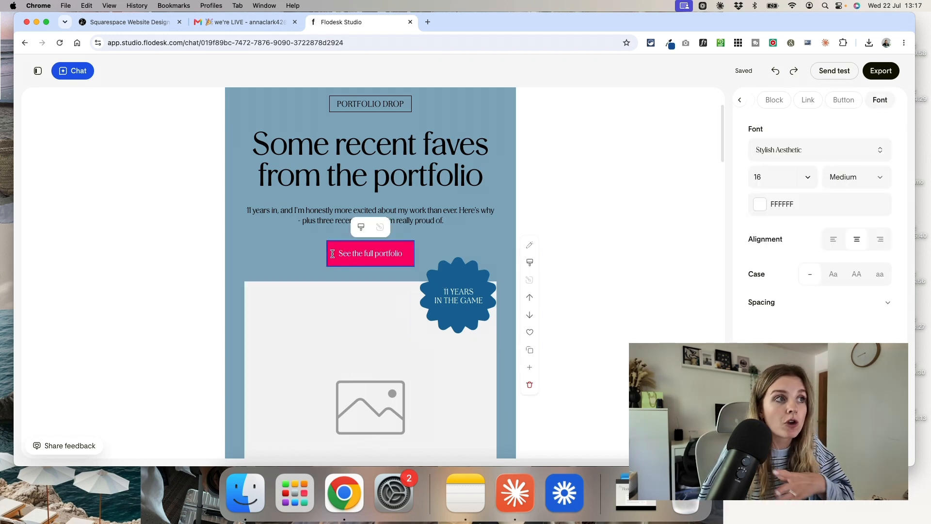
pyautogui.scroll(-5, 372, 291)
pyautogui.click(433, 322)
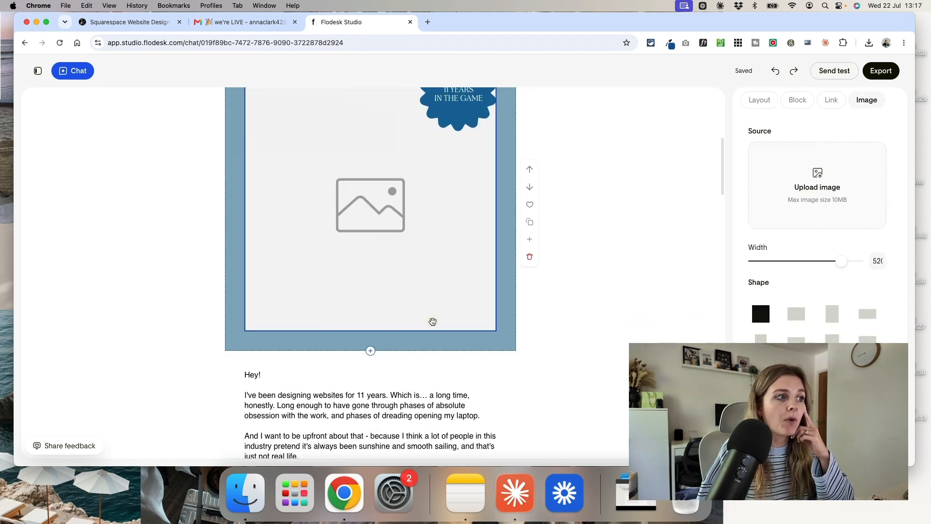
# - Select the intro story text block and read through its paragraphs down to "Let's dive in…"
pyautogui.scroll(-6, 433, 321)
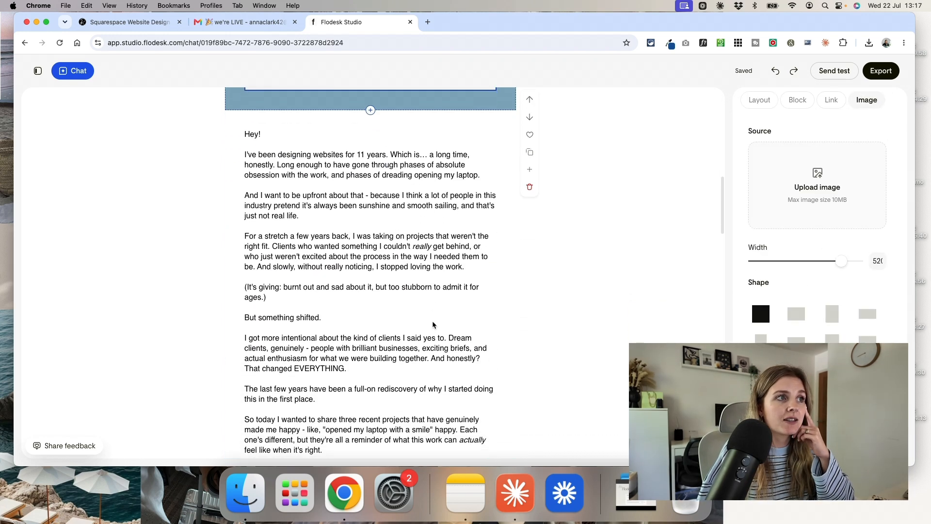
pyautogui.click(363, 283)
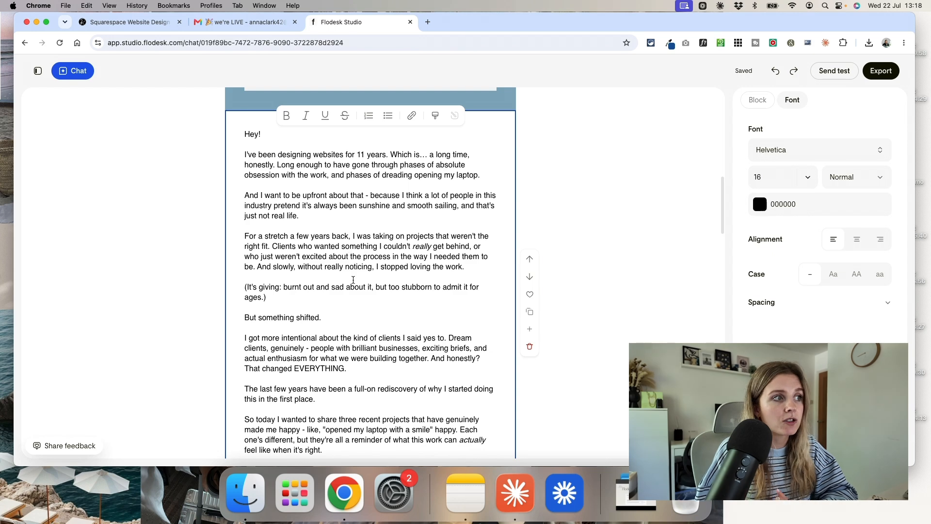
pyautogui.moveTo(276, 221); pyautogui.dragTo(352, 291)
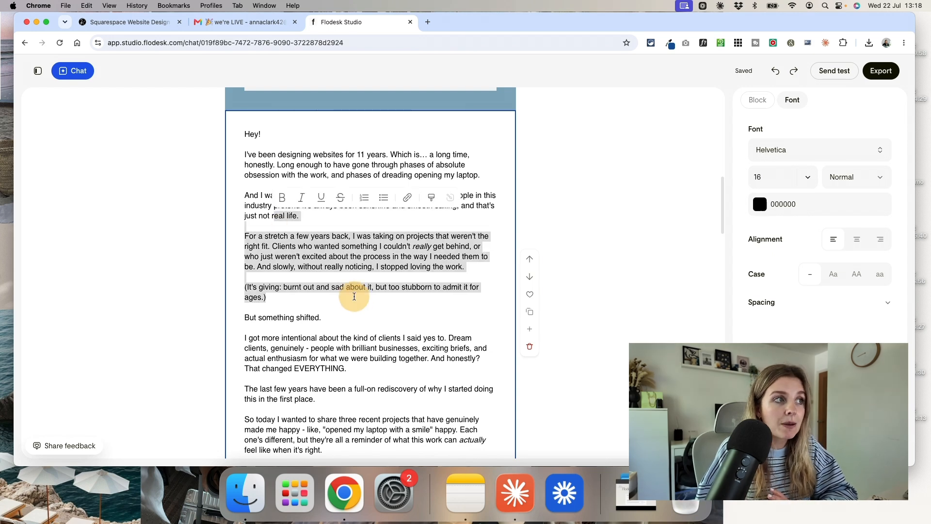
pyautogui.click(367, 321)
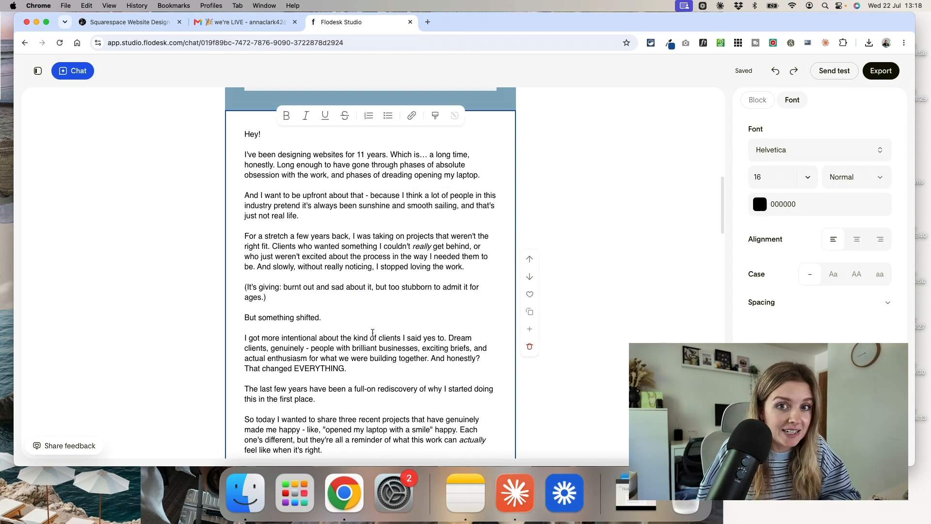
pyautogui.scroll(-5, 373, 332)
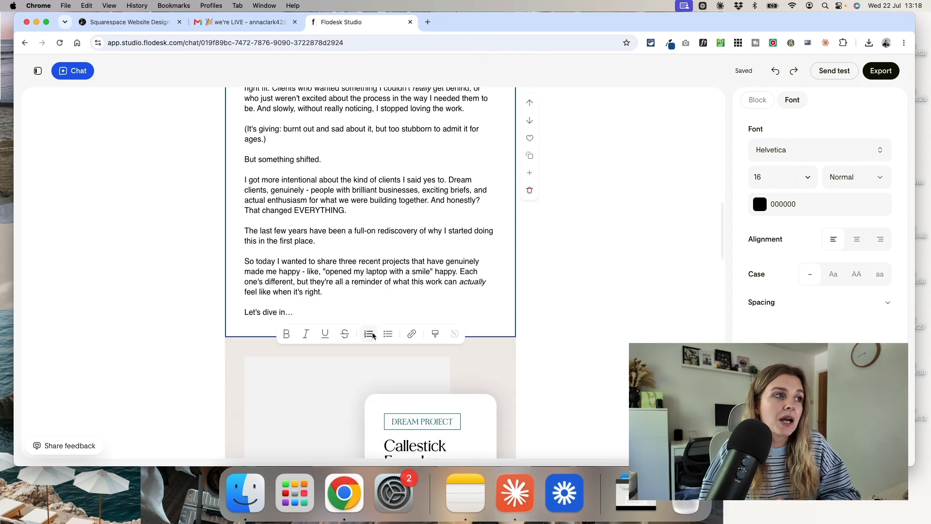
# - Review the intro story text again and continue down to the "Callestick Farm Ice Cream" project card
pyautogui.scroll(6, 388, 342)
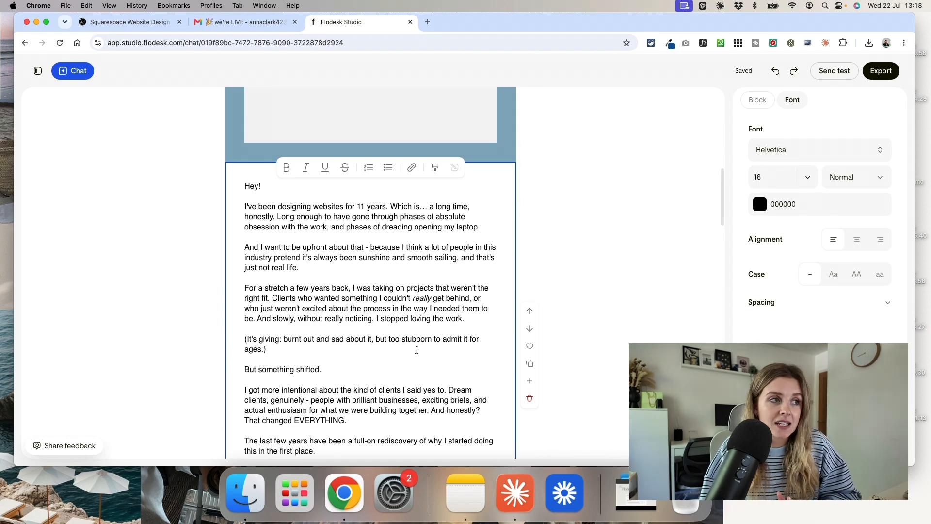
pyautogui.scroll(-4, 417, 350)
pyautogui.scroll(-3, 420, 341)
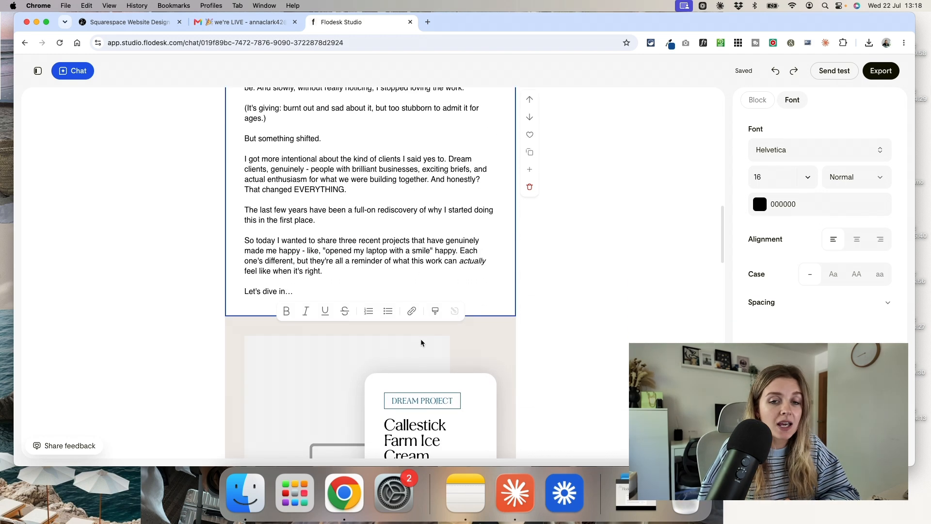
pyautogui.scroll(-5, 421, 341)
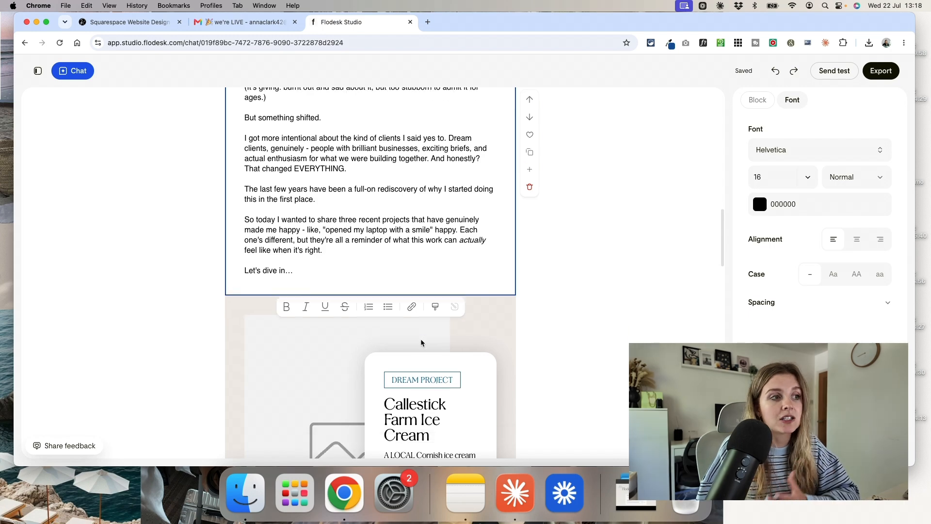
pyautogui.scroll(7, 421, 341)
pyautogui.scroll(8, 421, 340)
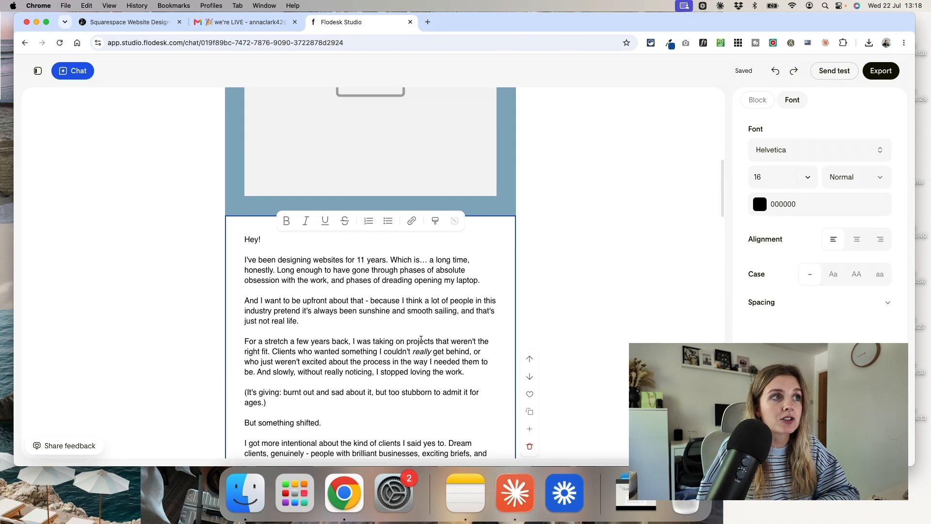
pyautogui.scroll(-15, 420, 340)
pyautogui.scroll(-2, 421, 340)
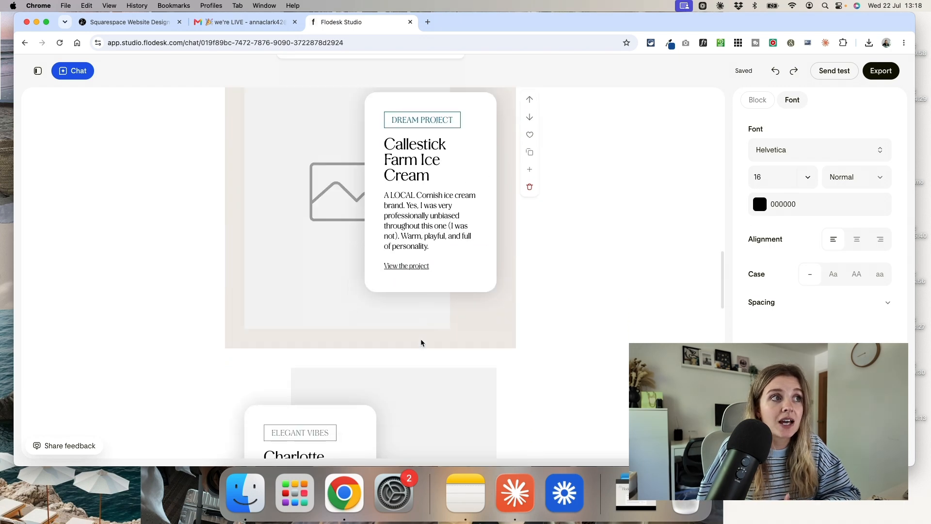
# - Inspect the font settings of the "Callestick Farm Ice Cream" description and review the rest of the email down to the social links
pyautogui.click(455, 194)
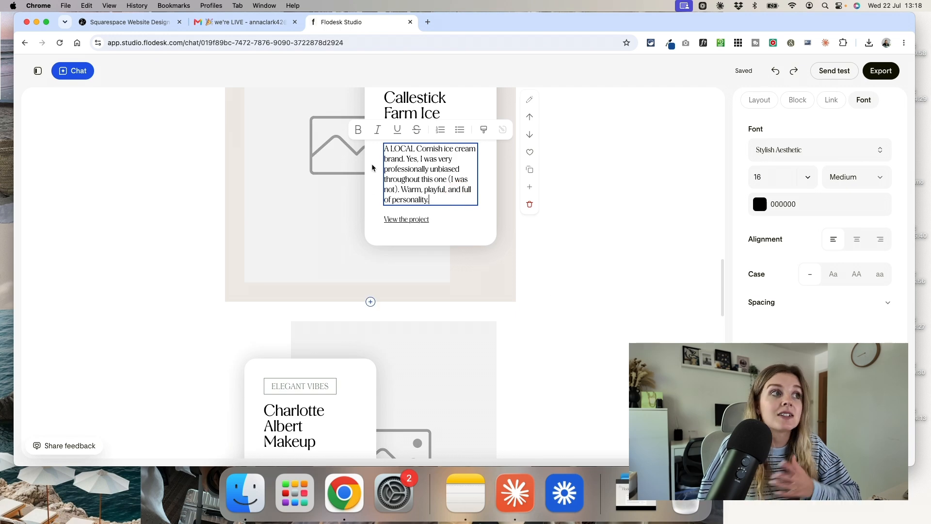
pyautogui.click(568, 311)
pyautogui.scroll(-10, 405, 327)
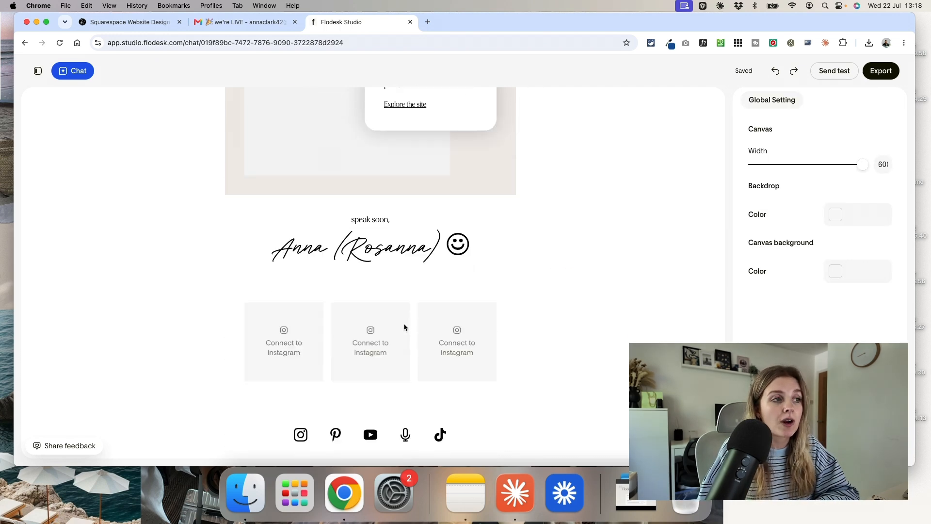
pyautogui.scroll(20, 405, 327)
pyautogui.scroll(10, 404, 327)
# - Switch the email to the second design option from the chat and inspect the block settings of its repeated "SALE" header
pyautogui.click(68, 70)
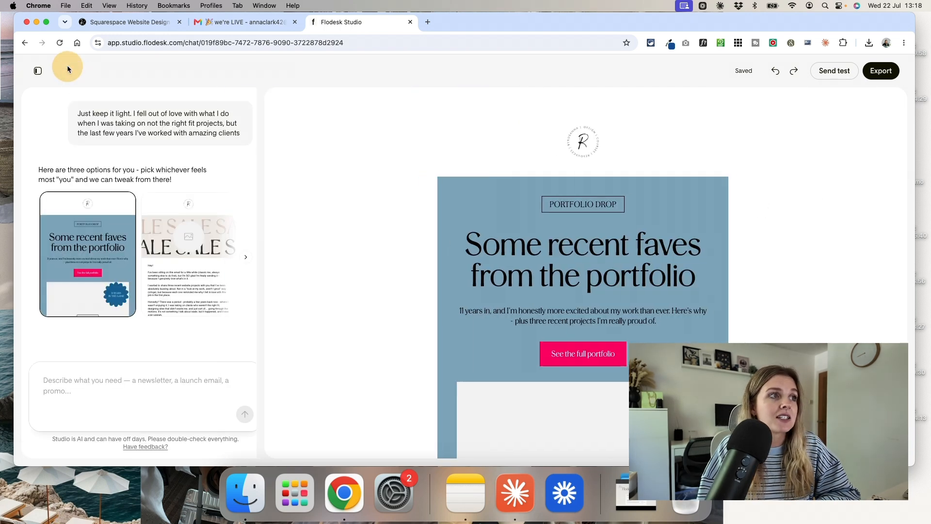
pyautogui.click(192, 279)
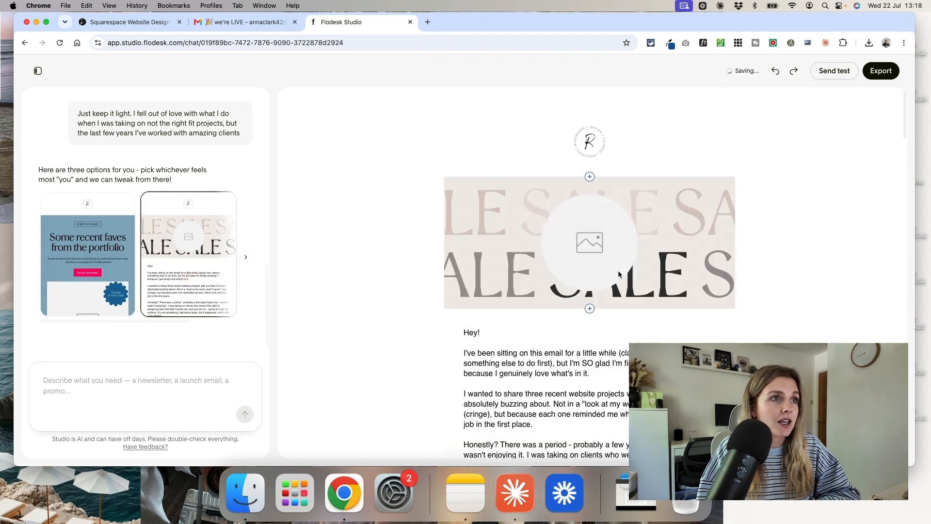
pyautogui.click(693, 209)
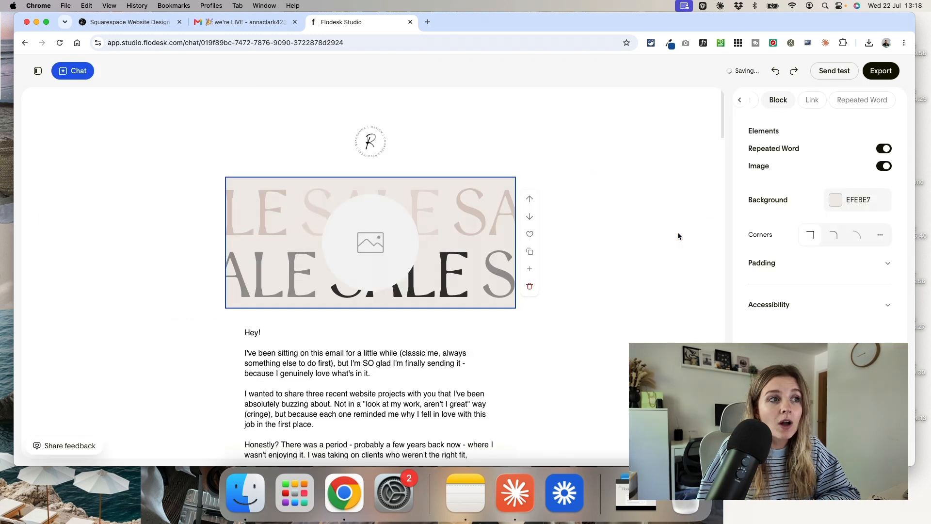
pyautogui.scroll(-10, 447, 242)
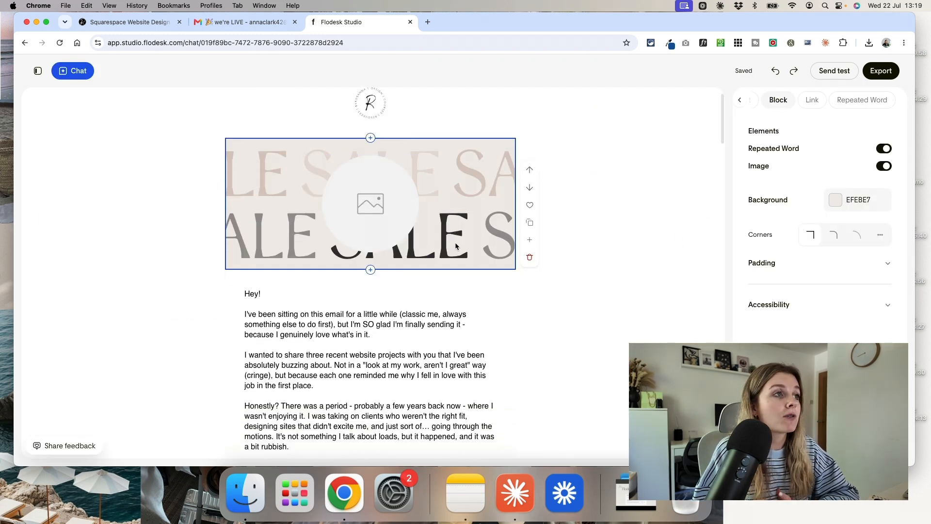
# - Inspect the block settings of the "Callestick Farm Ice Cream" card and read through the story text beneath it
pyautogui.click(503, 248)
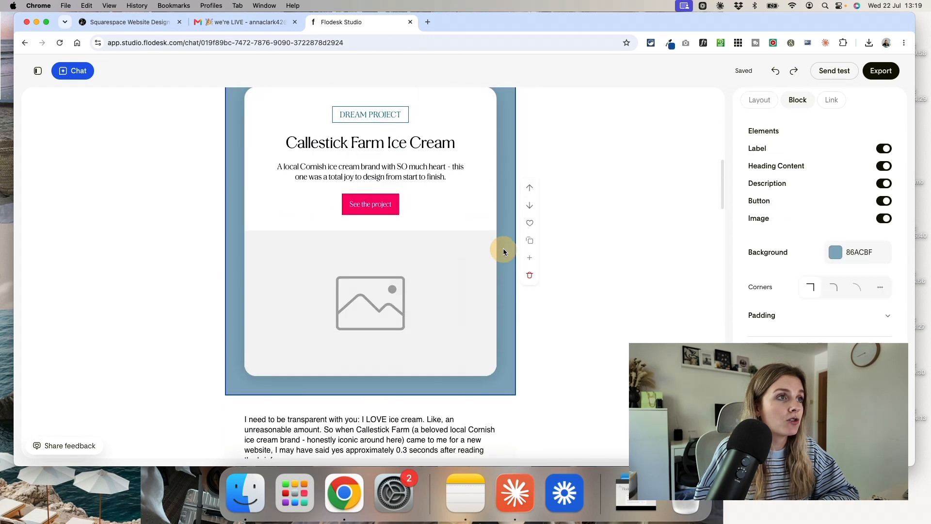
pyautogui.scroll(2, 503, 248)
pyautogui.scroll(-5, 365, 326)
pyautogui.scroll(-7, 365, 326)
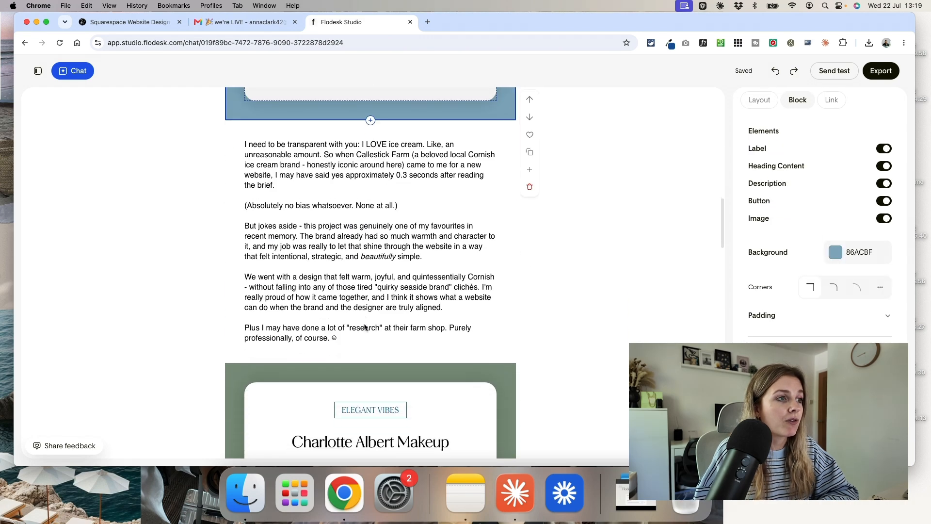
pyautogui.scroll(11, 365, 327)
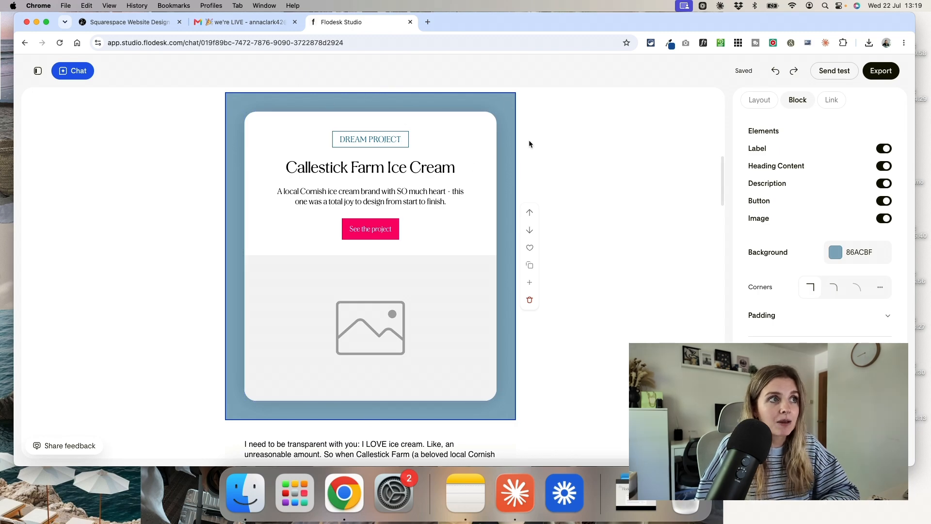
pyautogui.scroll(-8, 464, 189)
pyautogui.scroll(8, 465, 184)
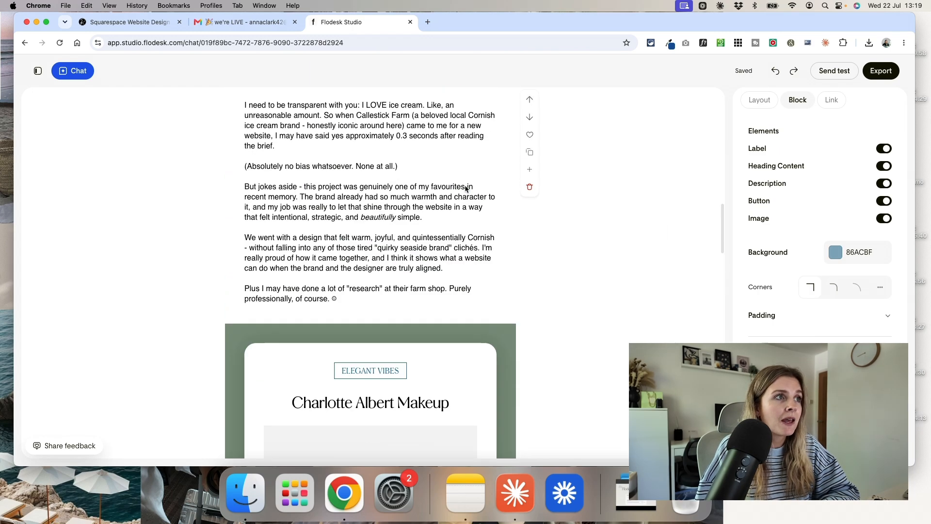
# - Set the card effect of the "Callestick Farm Ice Cream" card to Noise
pyautogui.click(503, 223)
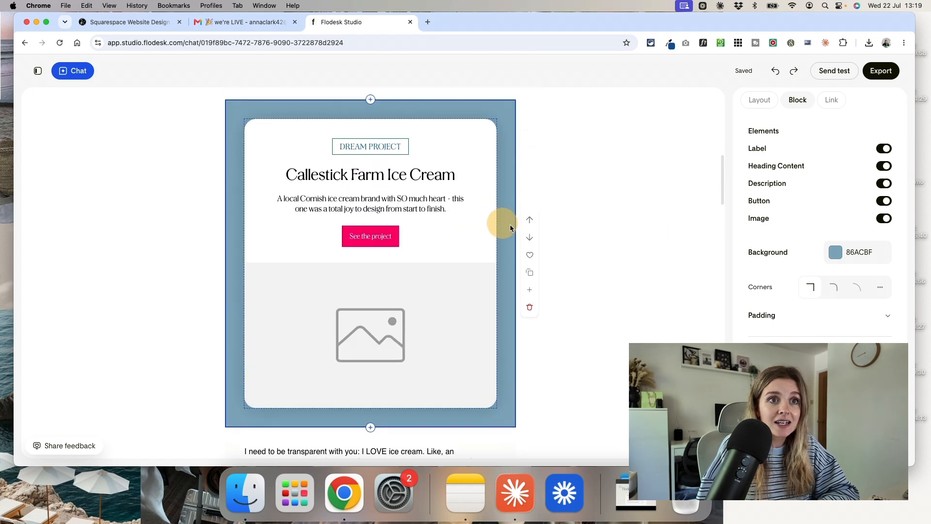
pyautogui.click(844, 295)
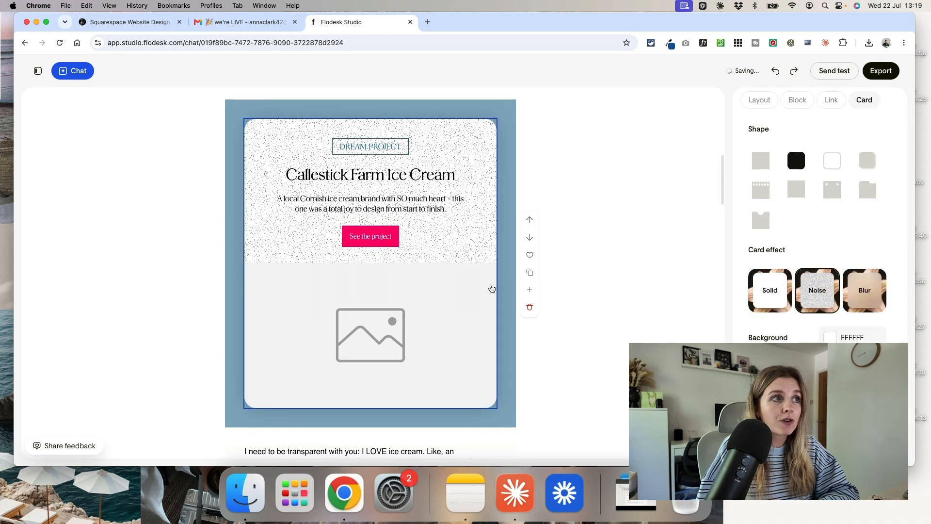
pyautogui.click(608, 270)
# - Add a Header layout block between the "Callestick Farm Ice Cream" card and the story text below it
pyautogui.scroll(-2, 609, 270)
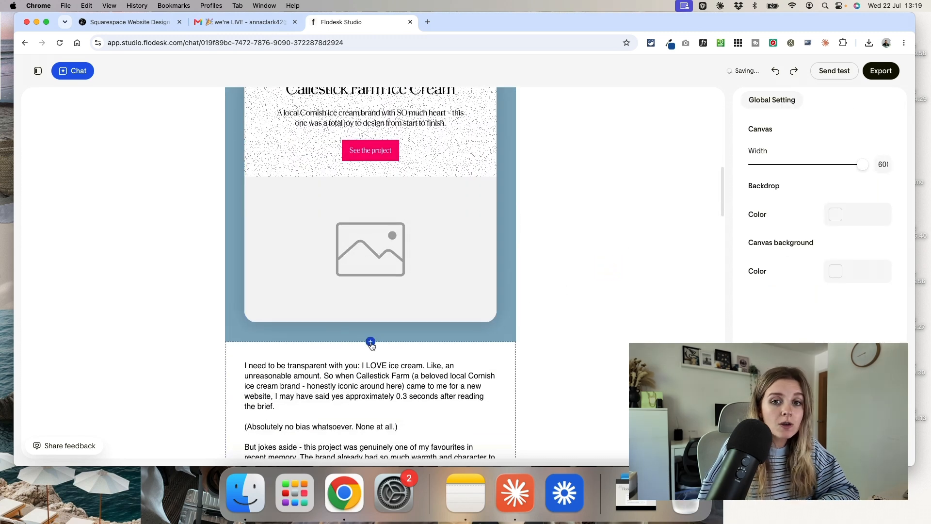
pyautogui.click(371, 343)
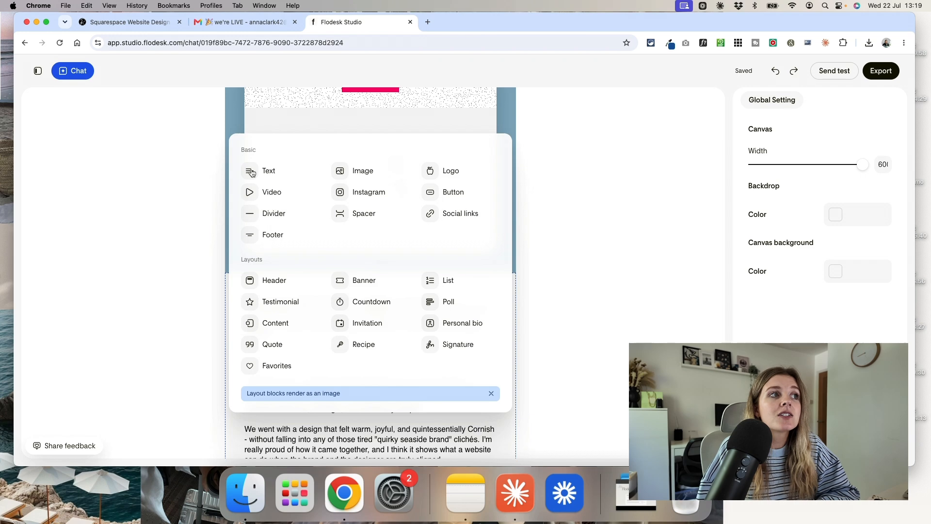
pyautogui.scroll(-4, 436, 284)
pyautogui.scroll(5, 437, 283)
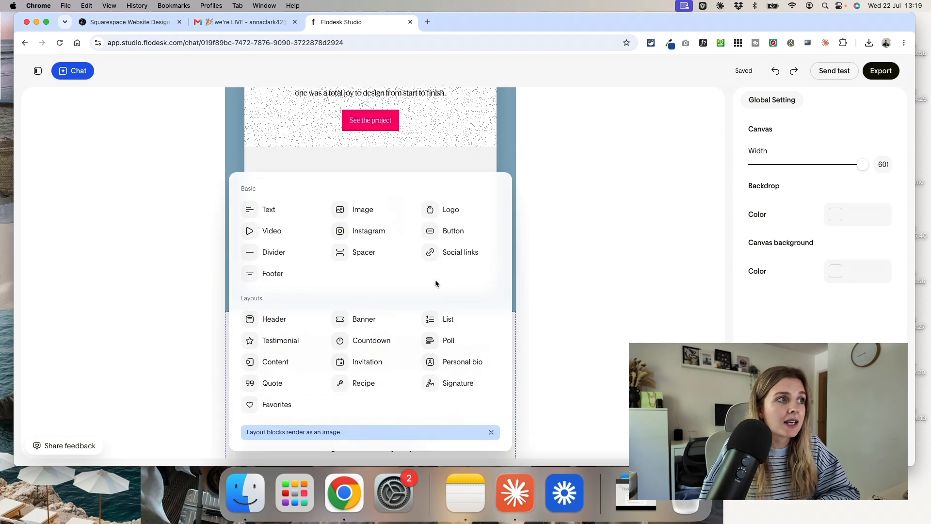
pyautogui.scroll(-1, 436, 283)
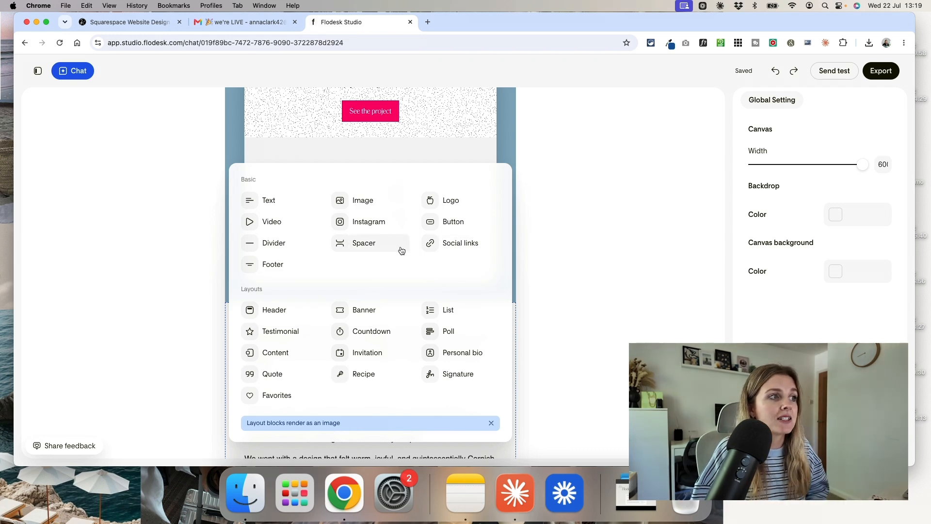
pyautogui.click(270, 313)
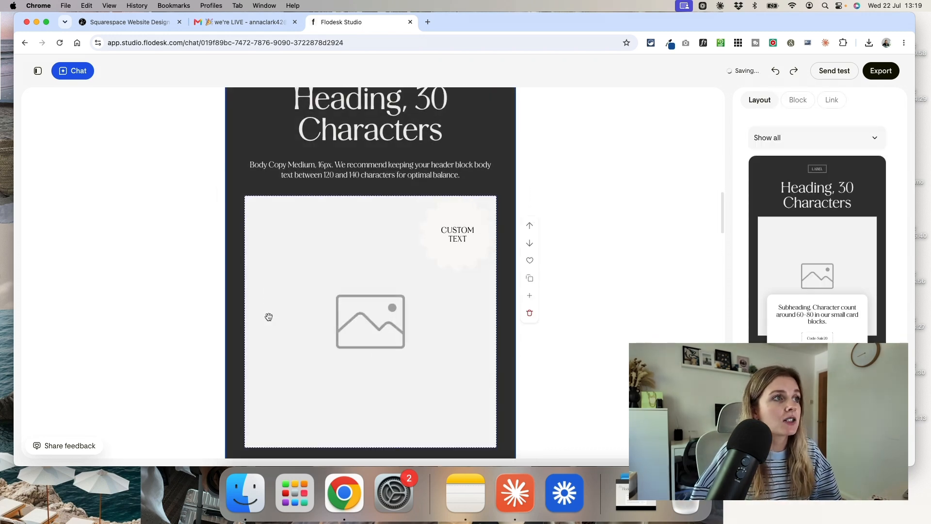
# - Browse the header layouts and apply the podcast layout with the episode name beside a large image placeholder to the new block
pyautogui.scroll(-5, 814, 335)
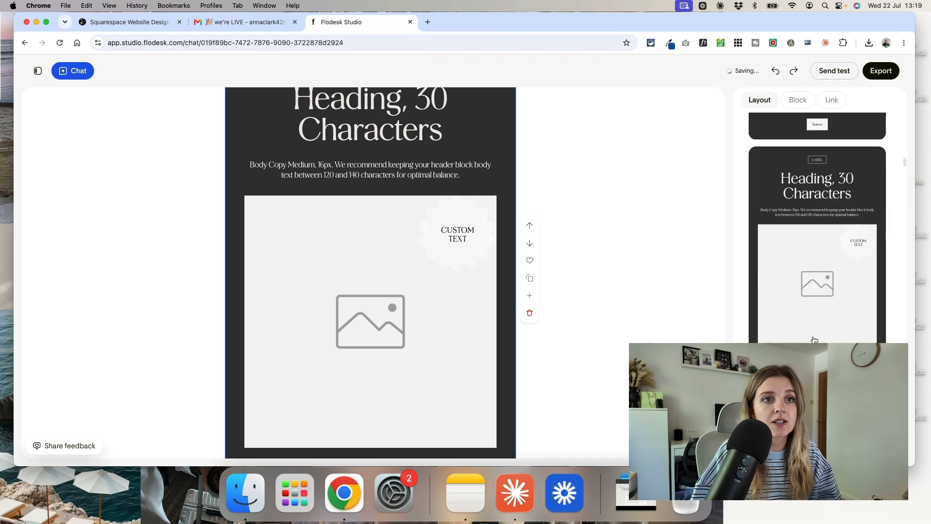
pyautogui.scroll(-10, 814, 340)
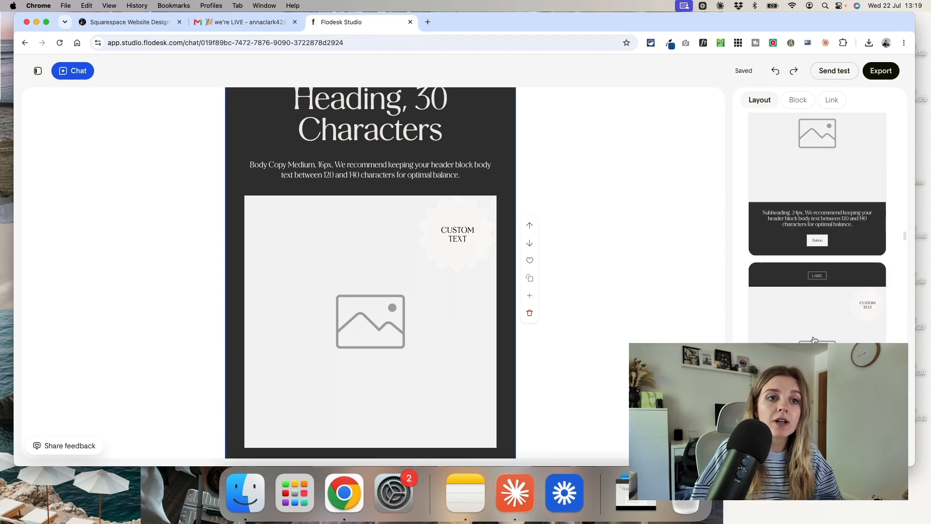
pyautogui.scroll(-2, 814, 341)
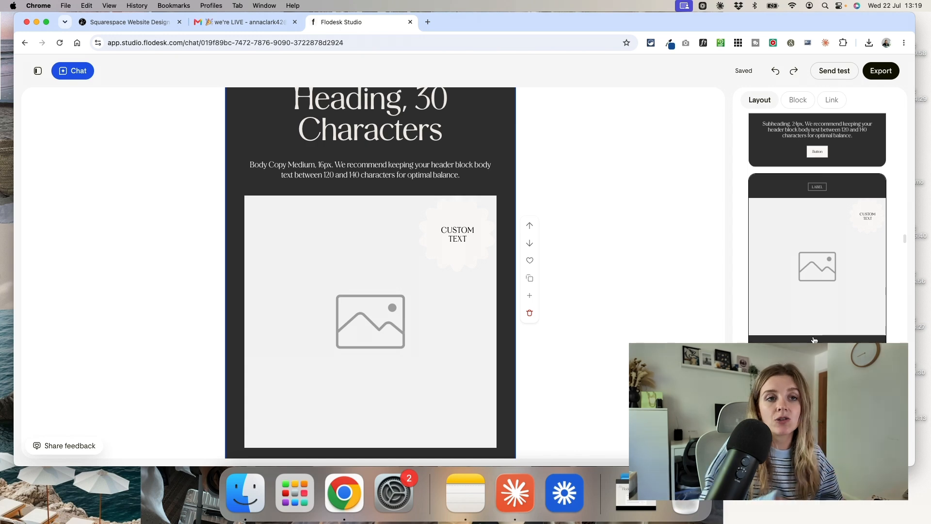
pyautogui.scroll(-8, 815, 340)
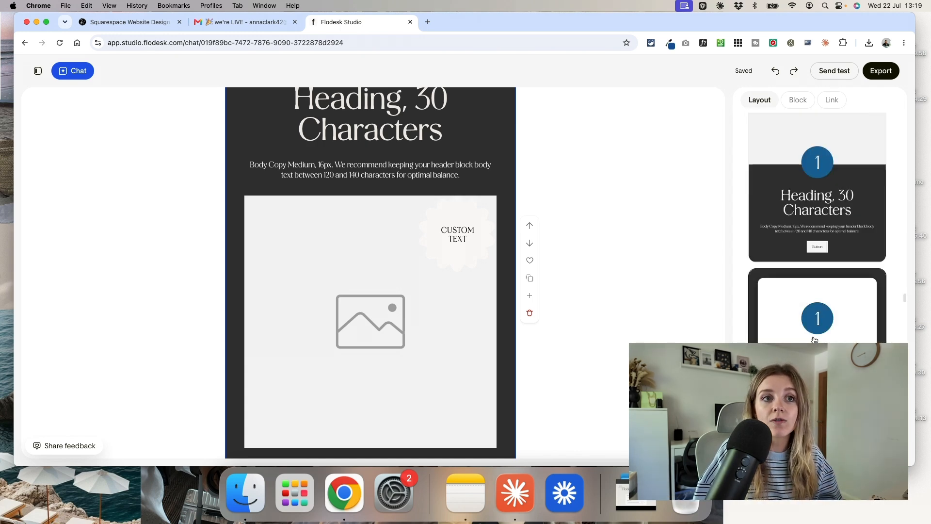
pyautogui.scroll(-1, 815, 340)
pyautogui.click(775, 334)
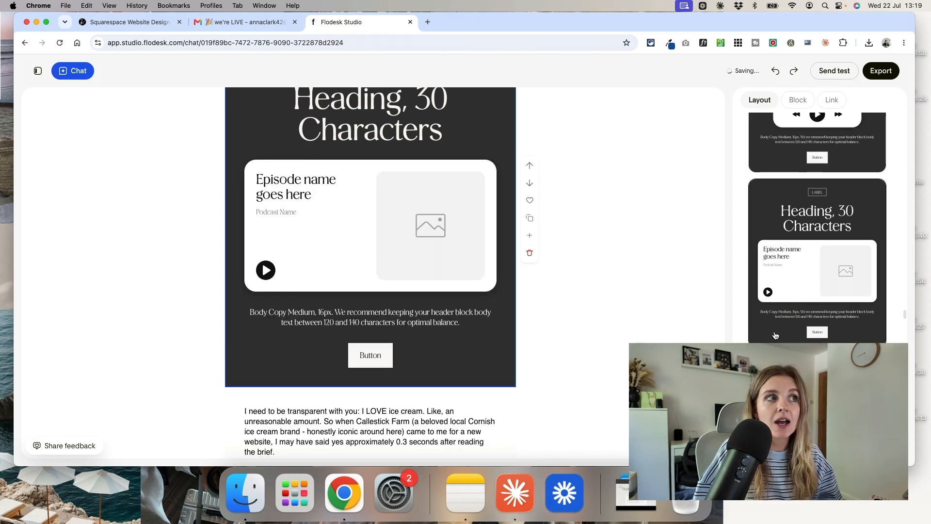
pyautogui.scroll(3, 304, 290)
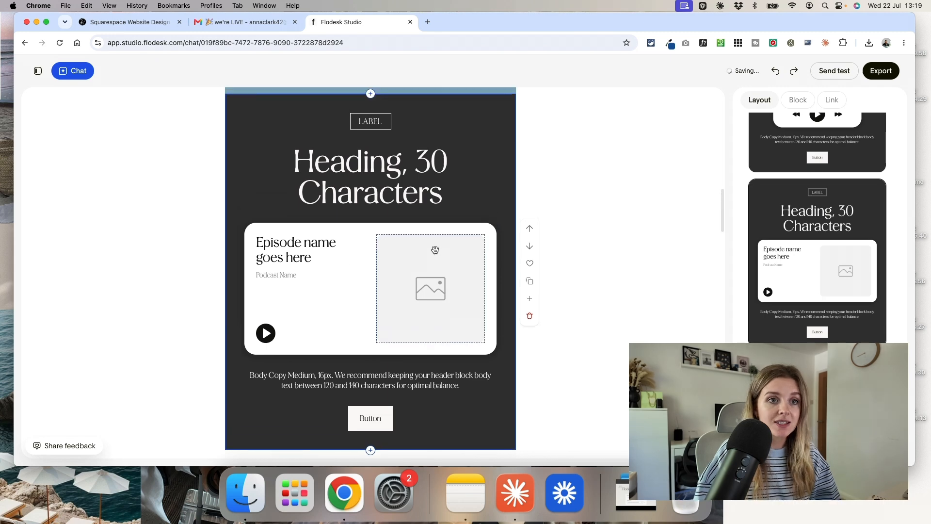
pyautogui.scroll(3, 436, 250)
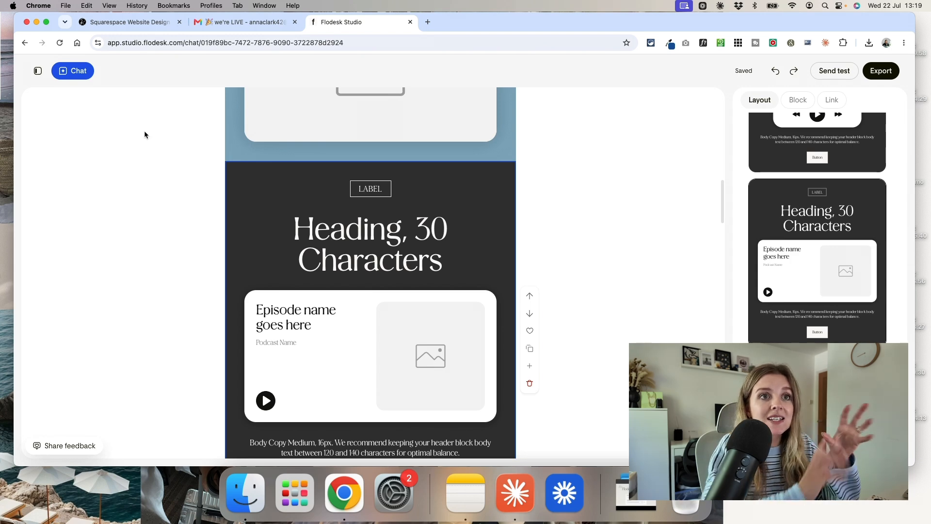
# - Change the new header block to the podcast player layout with a small cover image, progress bar and playback controls
pyautogui.scroll(5, 850, 280)
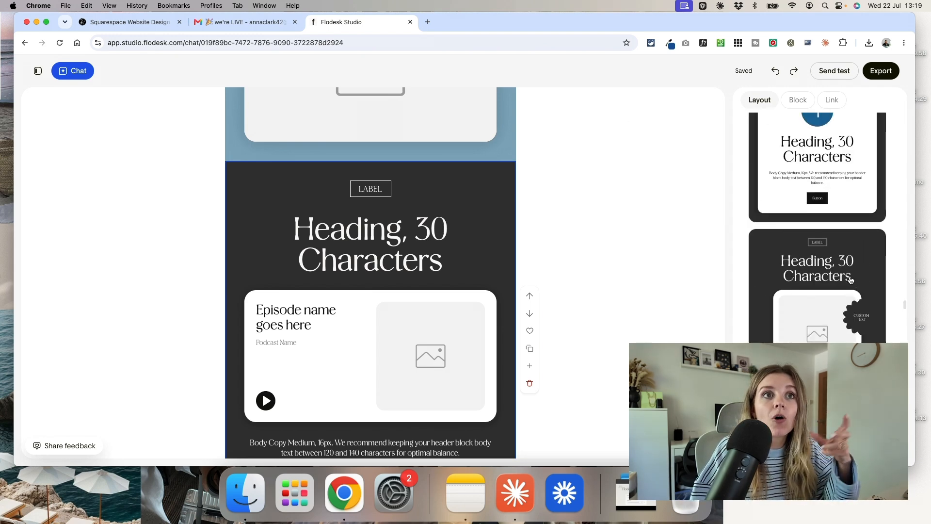
pyautogui.scroll(-3, 851, 280)
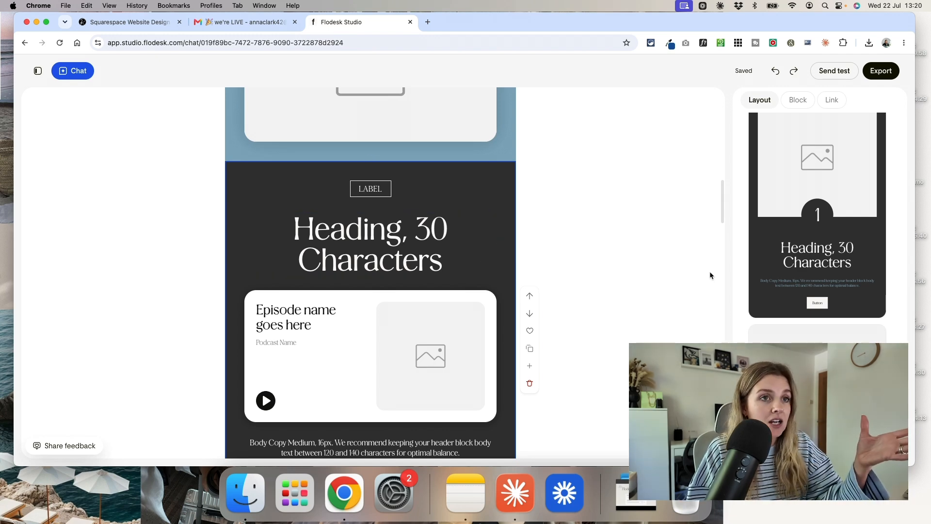
pyautogui.scroll(-2, 814, 293)
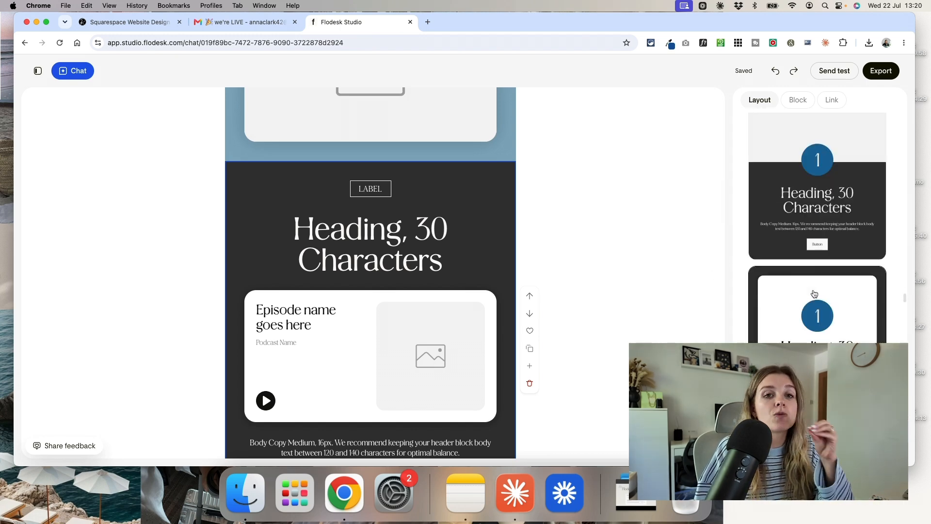
pyautogui.scroll(-3, 814, 293)
pyautogui.click(763, 293)
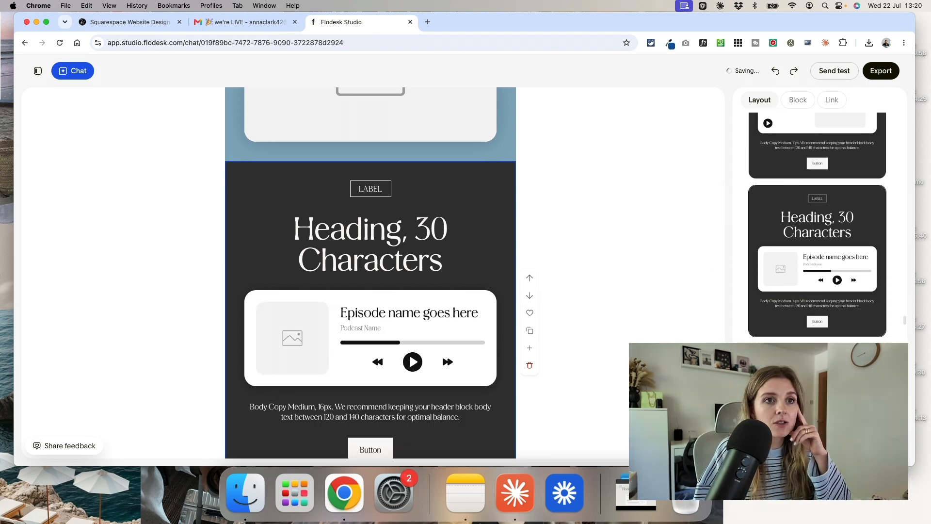
# - Add a Banner layout block between the podcast player header and the ice cream story text
pyautogui.scroll(-1, 669, 300)
pyautogui.scroll(-7, 799, 336)
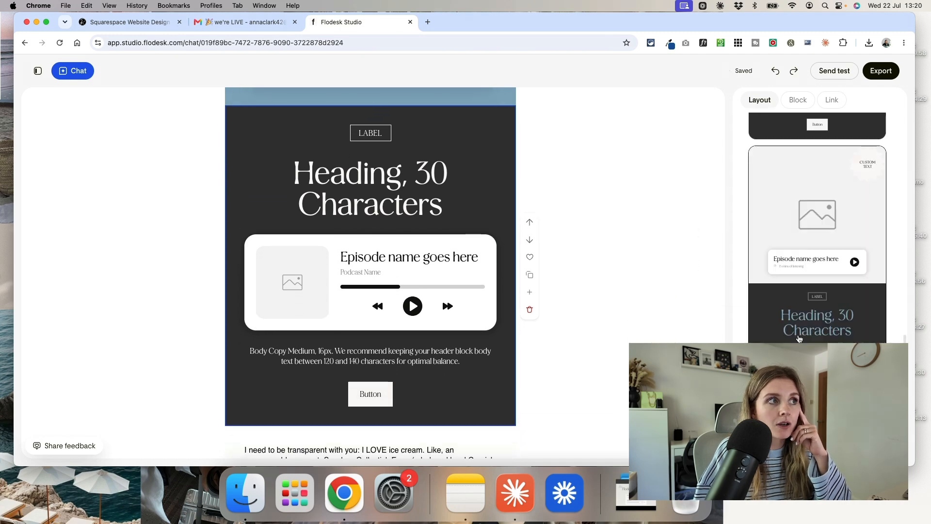
pyautogui.scroll(-3, 277, 433)
pyautogui.click(370, 308)
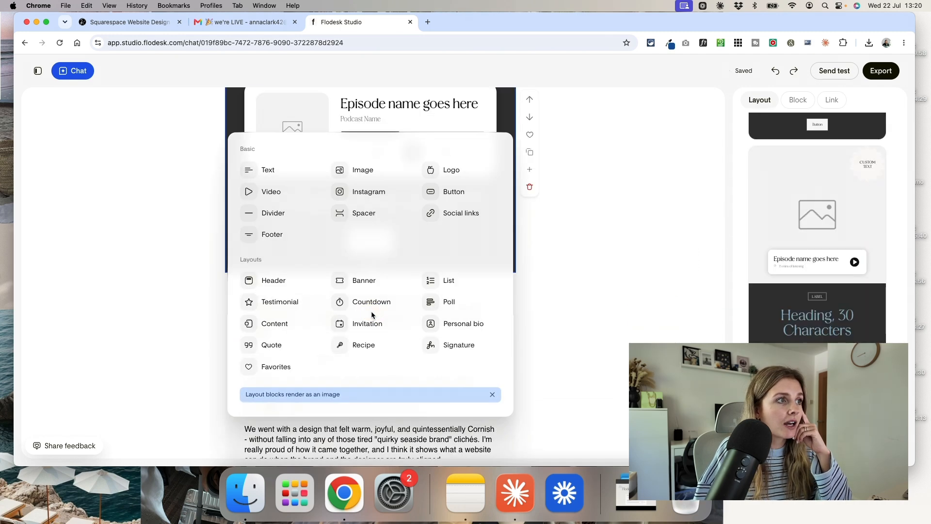
pyautogui.click(361, 281)
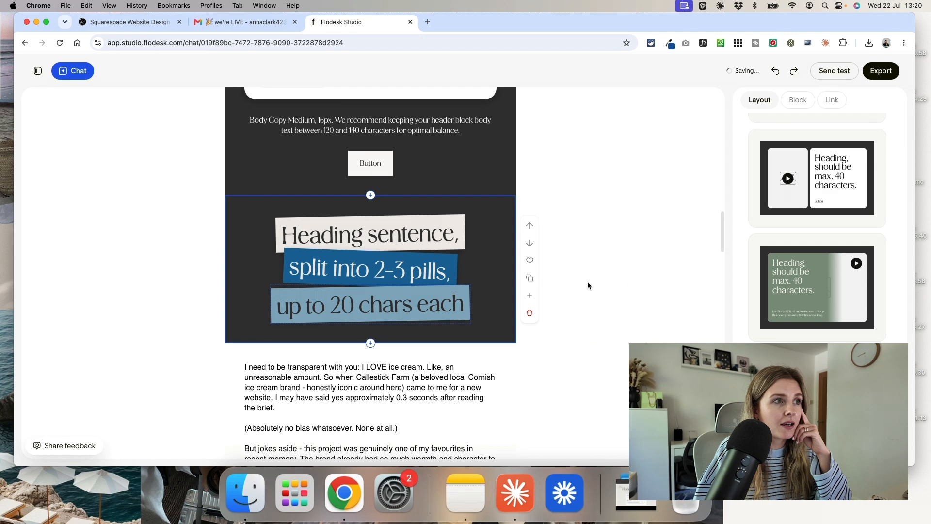
# - Browse the banner layouts and apply the heading sentence split across tilted pink, light blue and dark blue pills
pyautogui.scroll(-10, 772, 324)
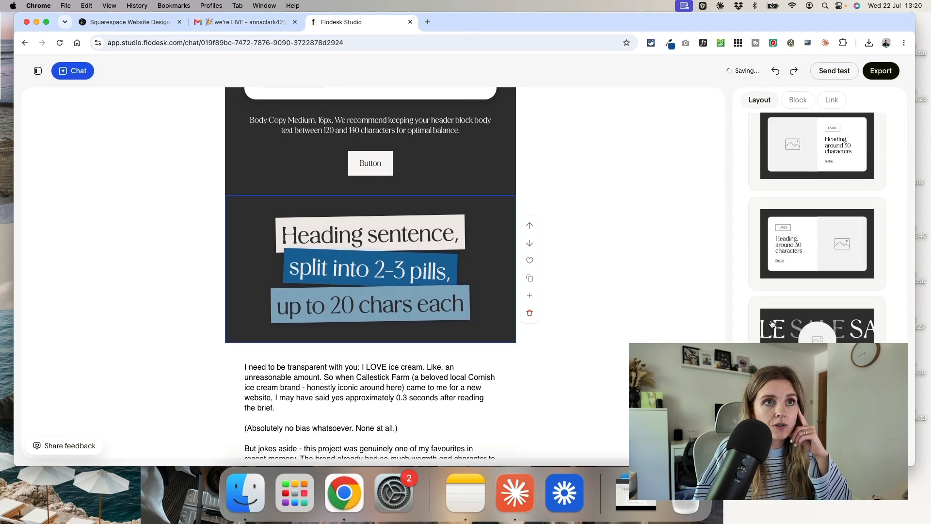
pyautogui.scroll(15, 773, 311)
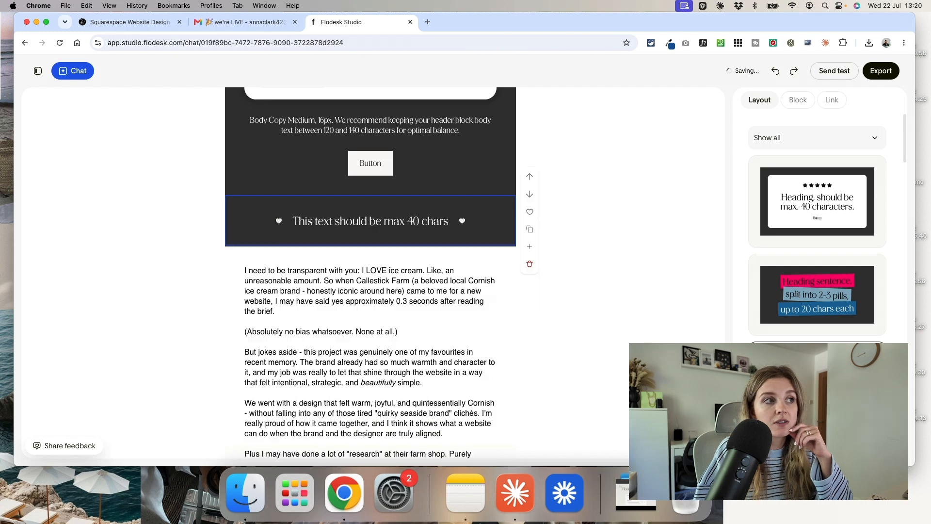
pyautogui.click(786, 316)
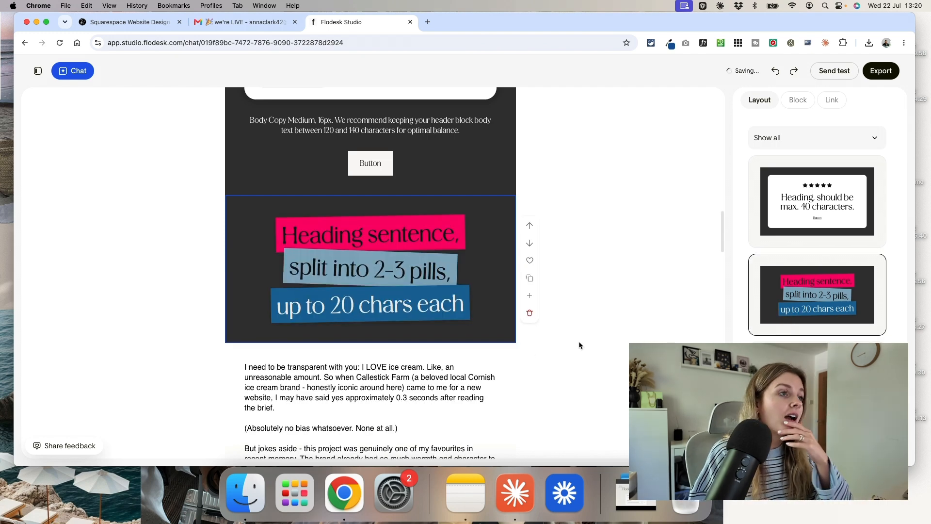
pyautogui.click(599, 327)
# - Examine the test email's recipient and subject settings, and close them without sending
pyautogui.scroll(6, 599, 328)
pyautogui.scroll(-10, 597, 324)
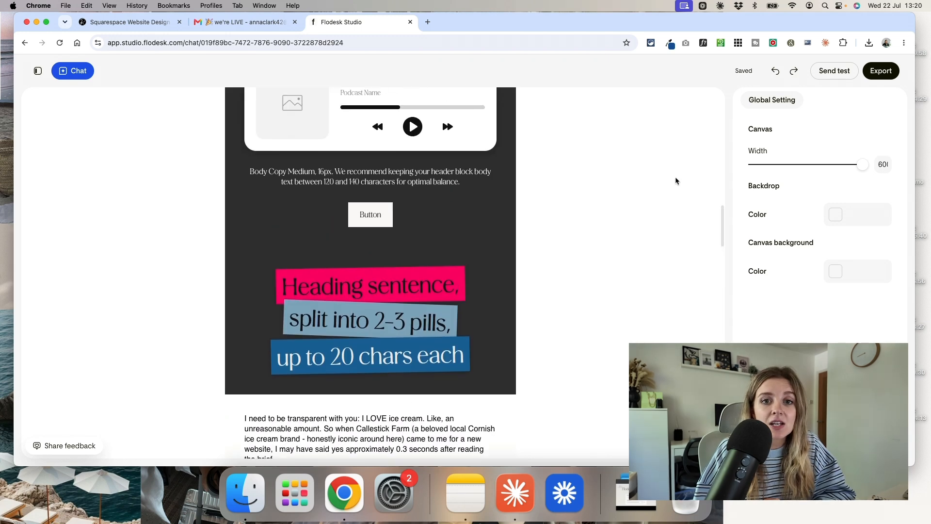
pyautogui.click(841, 73)
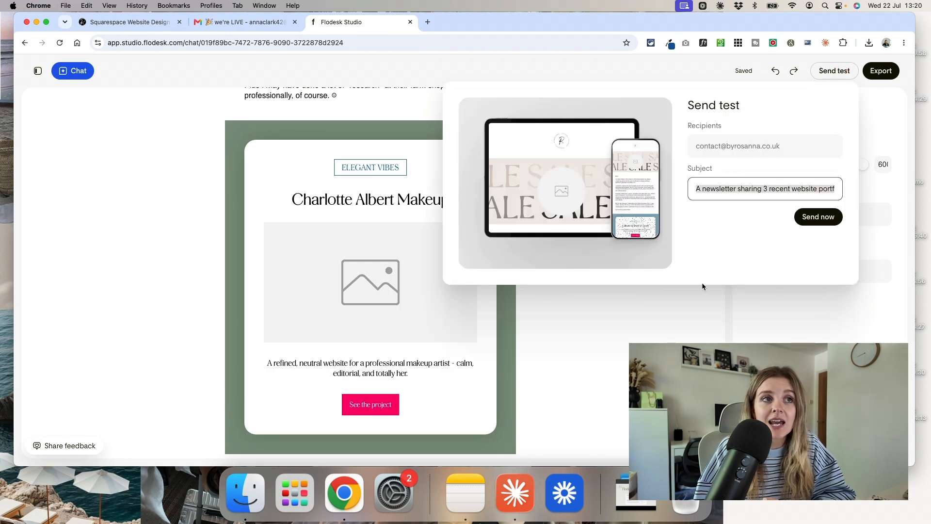
pyautogui.click(678, 356)
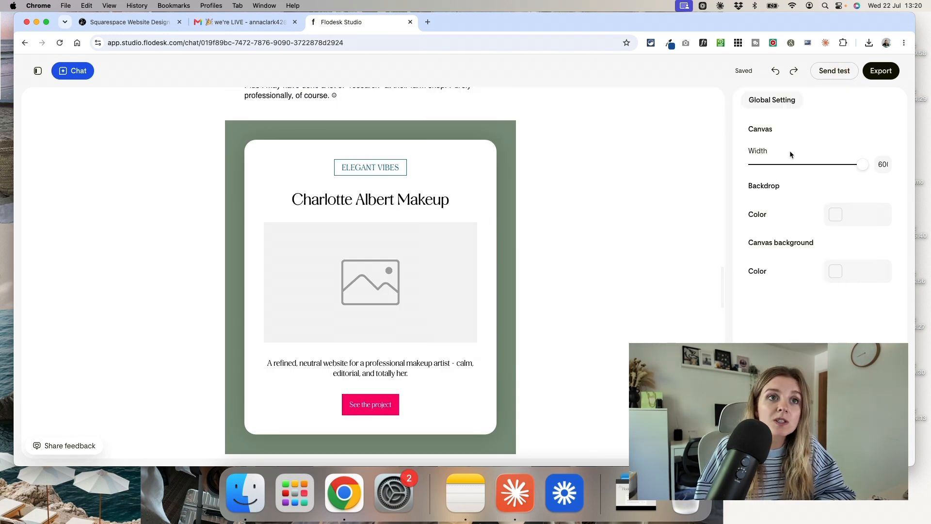
# - Export the email by downloading it as an HTML file
pyautogui.click(883, 73)
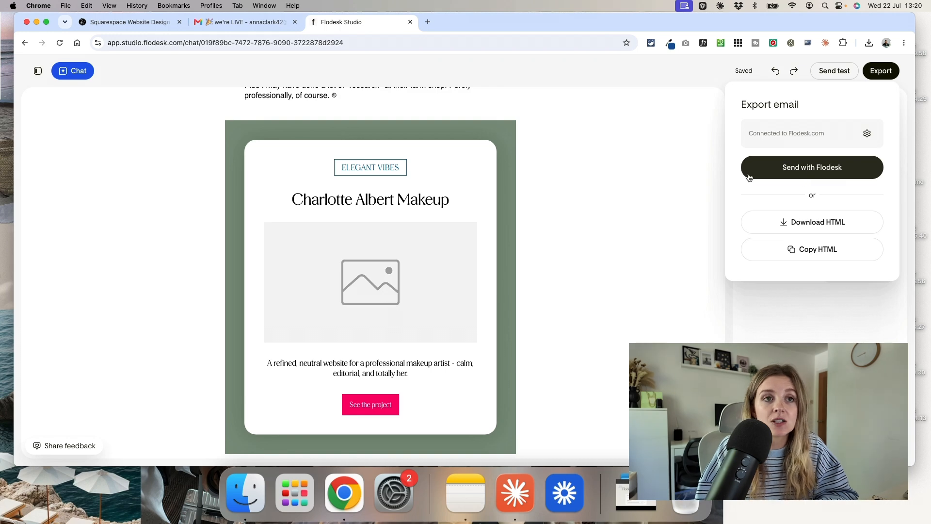
pyautogui.click(811, 231)
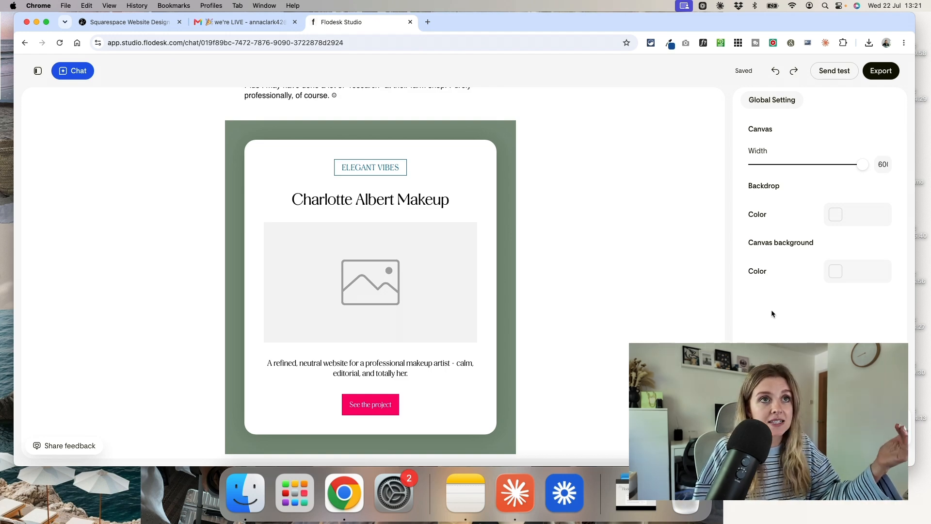
pyautogui.press('super+r')
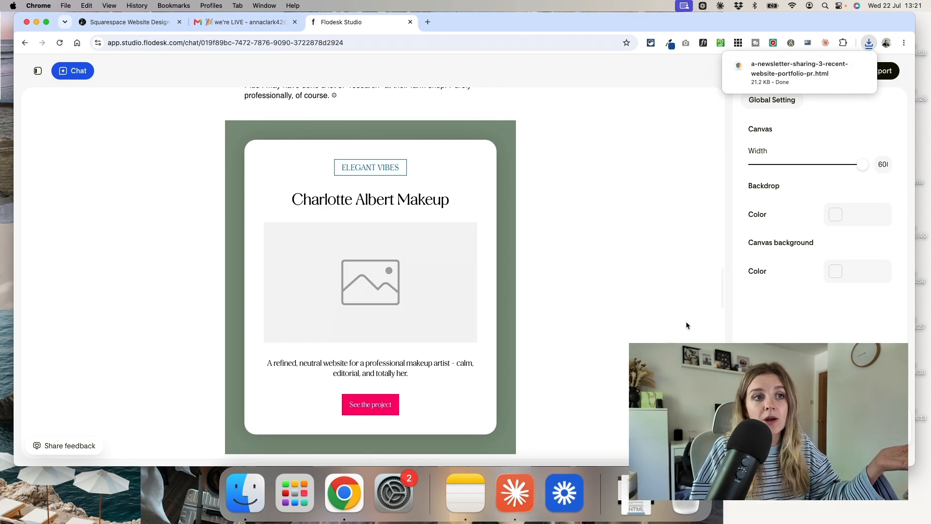
pyautogui.scroll(-1, 679, 315)
pyautogui.click(677, 312)
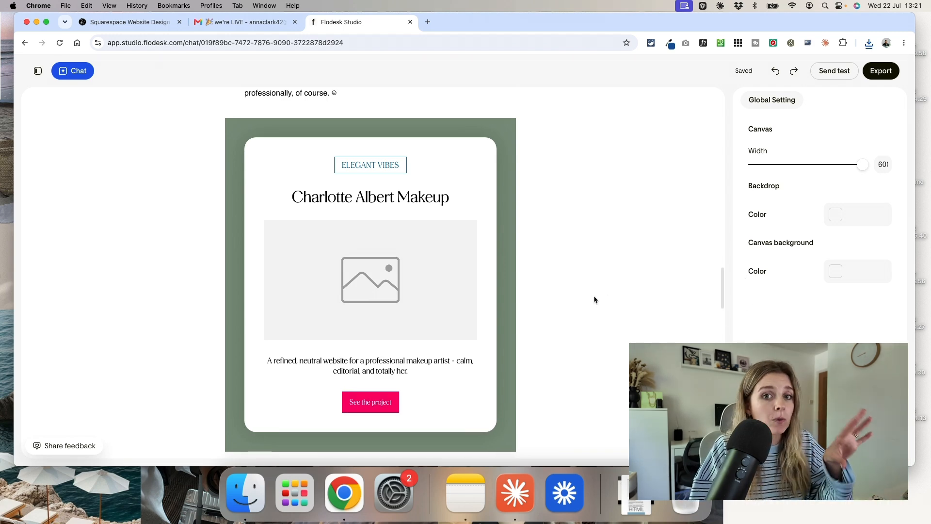
# - Export the email to Flodesk for sending, without connecting Instagram for the empty Instagram block
pyautogui.scroll(2, 595, 300)
pyautogui.scroll(10, 595, 300)
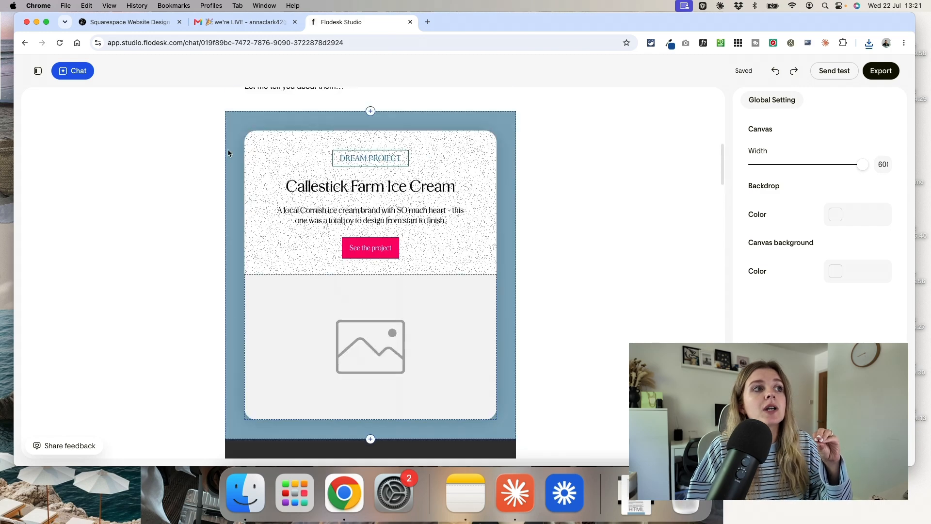
pyautogui.scroll(10, 581, 298)
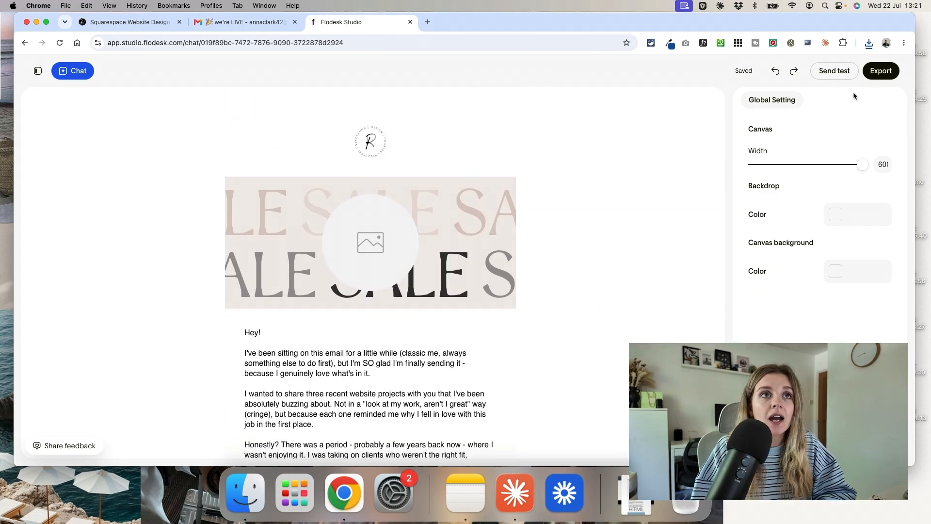
pyautogui.click(878, 74)
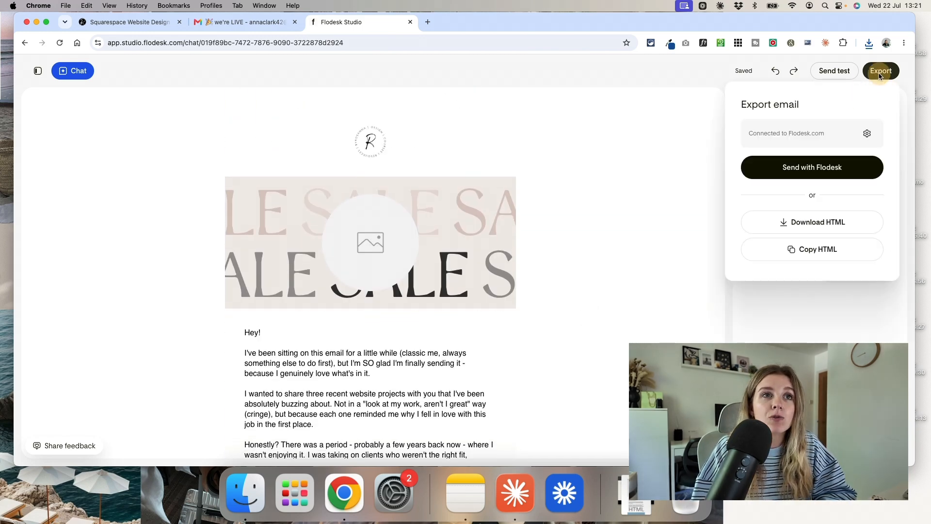
pyautogui.click(813, 171)
pyautogui.click(878, 71)
pyautogui.click(794, 166)
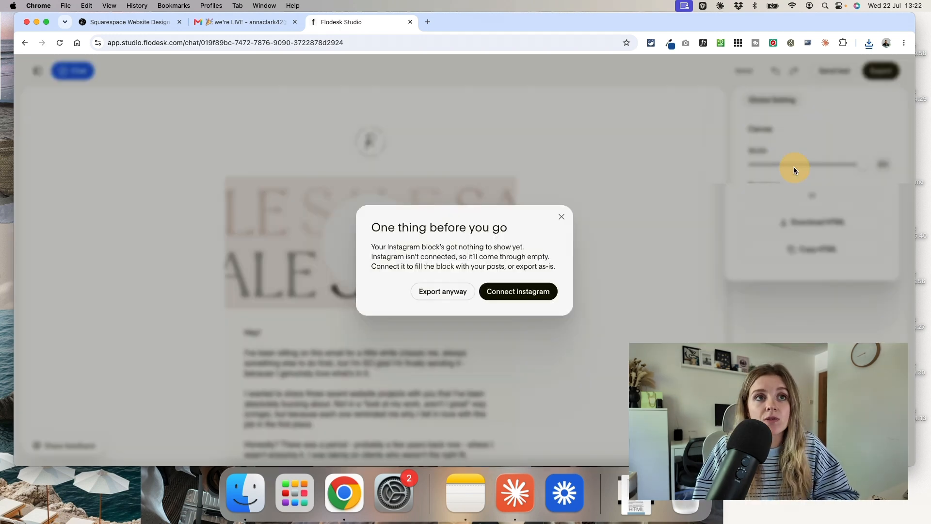
pyautogui.click(443, 292)
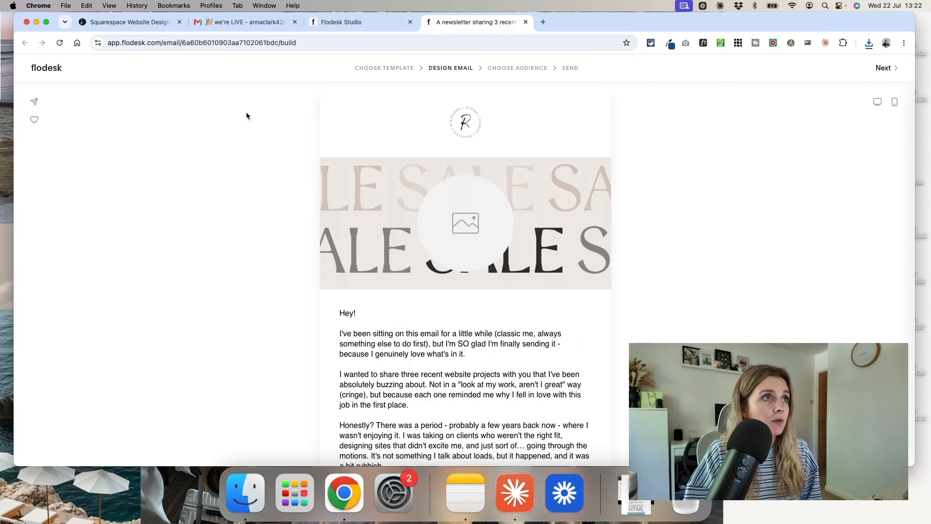
# - Look through the exported email in the Flodesk builder, and open it for editing in Studio from its block settings
pyautogui.scroll(-15, 609, 218)
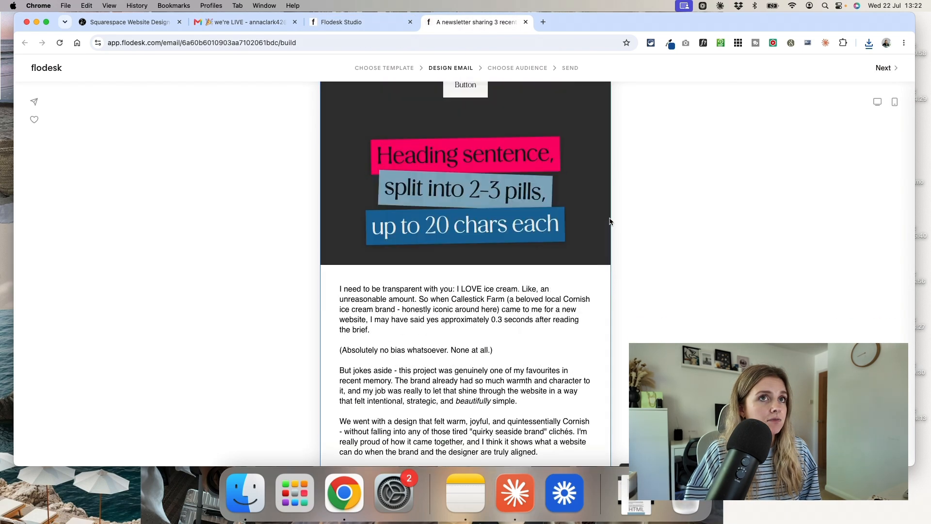
pyautogui.scroll(15, 609, 218)
pyautogui.scroll(-15, 610, 221)
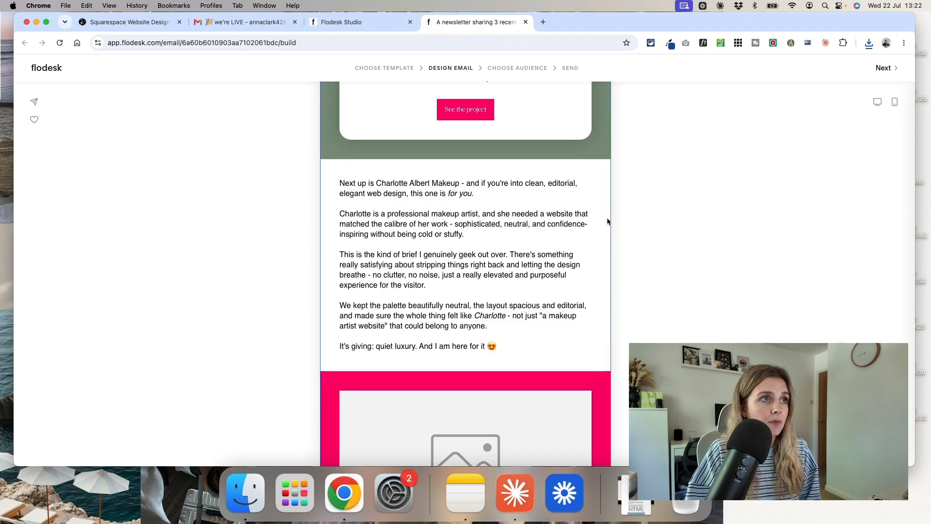
pyautogui.scroll(8, 607, 221)
pyautogui.scroll(6, 608, 221)
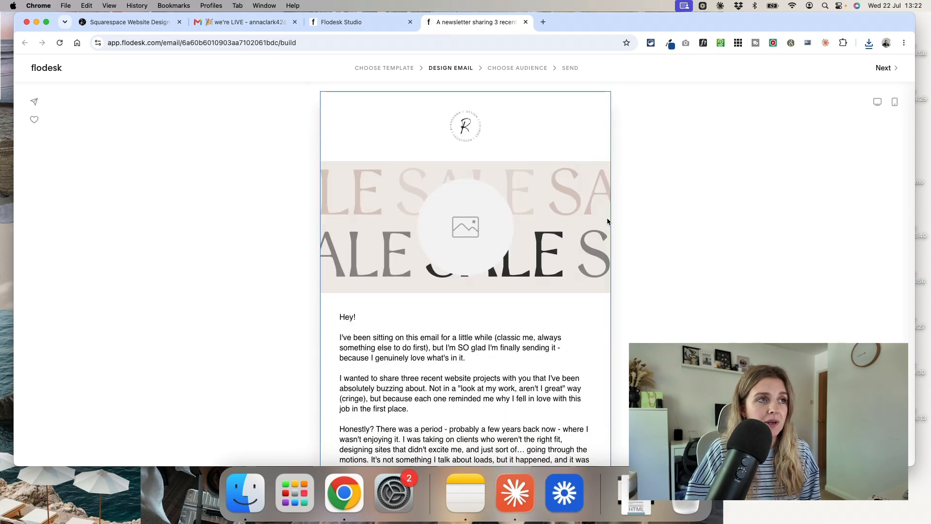
pyautogui.click(534, 116)
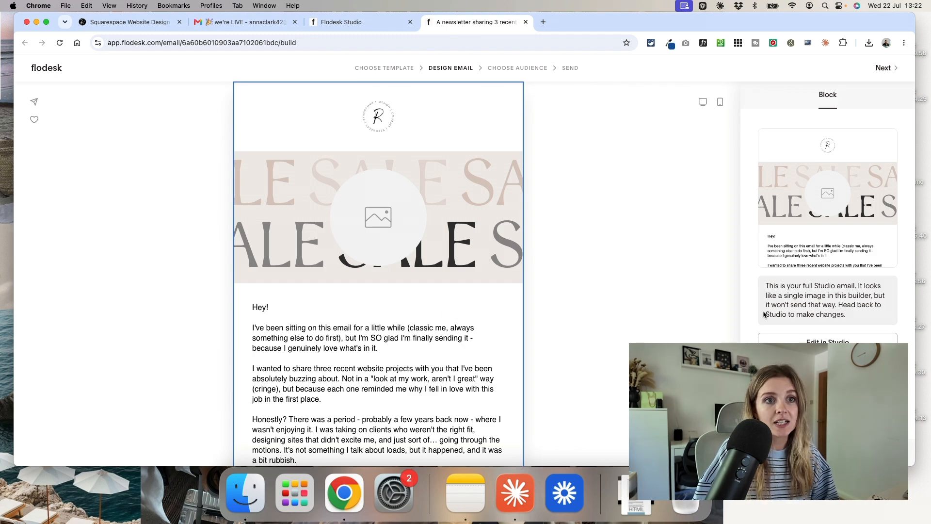
pyautogui.click(828, 340)
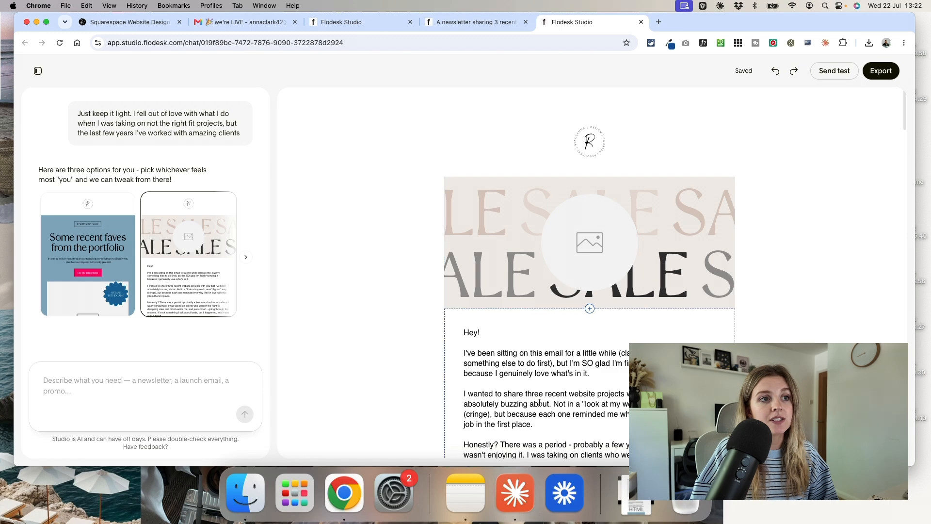
# - Show the export options for the email in Studio and return to the Flodesk email builder
pyautogui.scroll(-4, 528, 374)
pyautogui.click(537, 287)
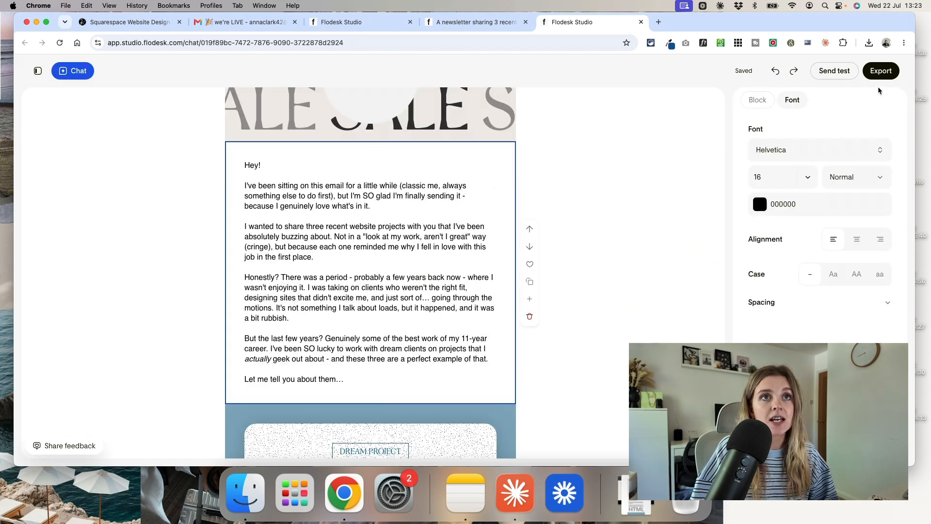
pyautogui.click(881, 72)
pyautogui.click(777, 176)
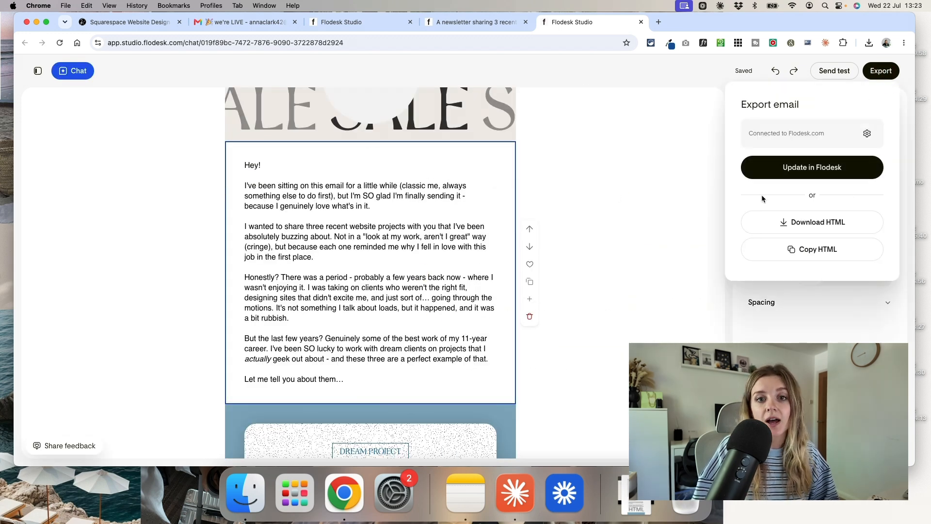
# - Move the Flodesk email on to the audience stage and continue past the sender details
pyautogui.click(658, 311)
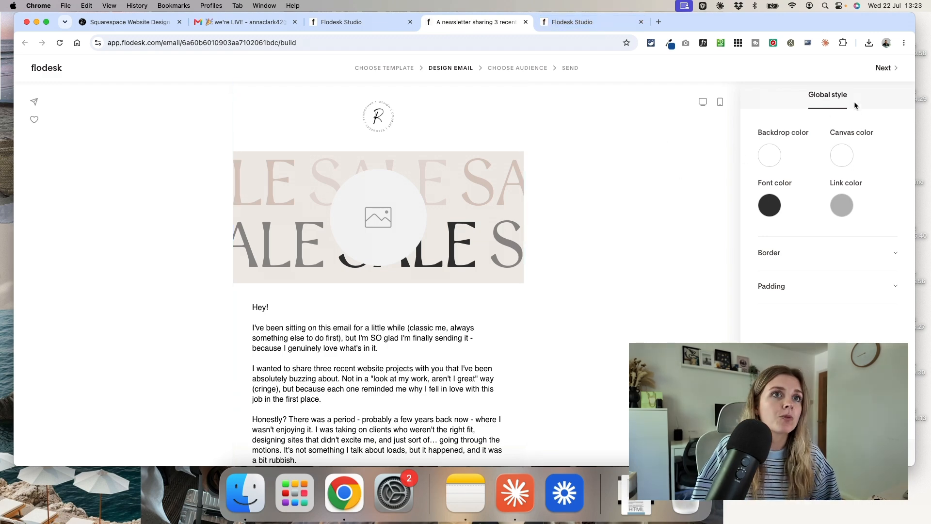
pyautogui.click(884, 68)
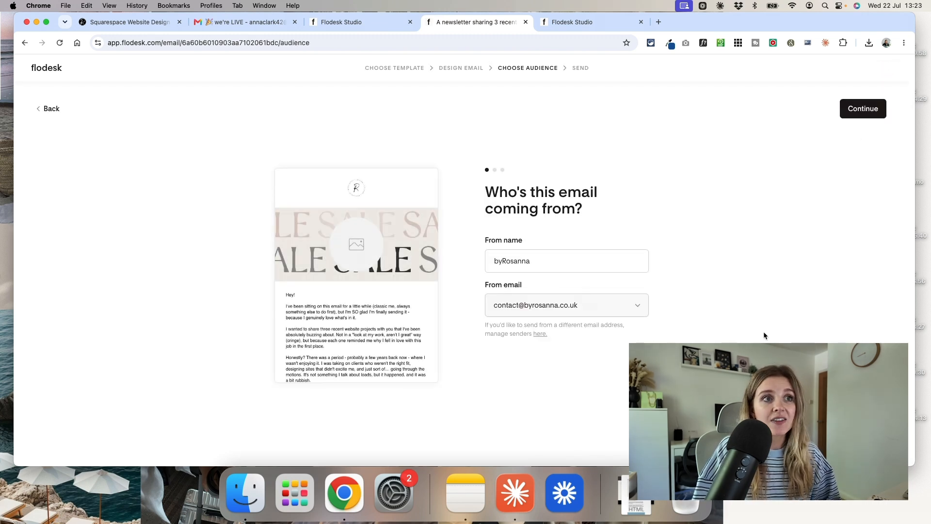
pyautogui.click(852, 109)
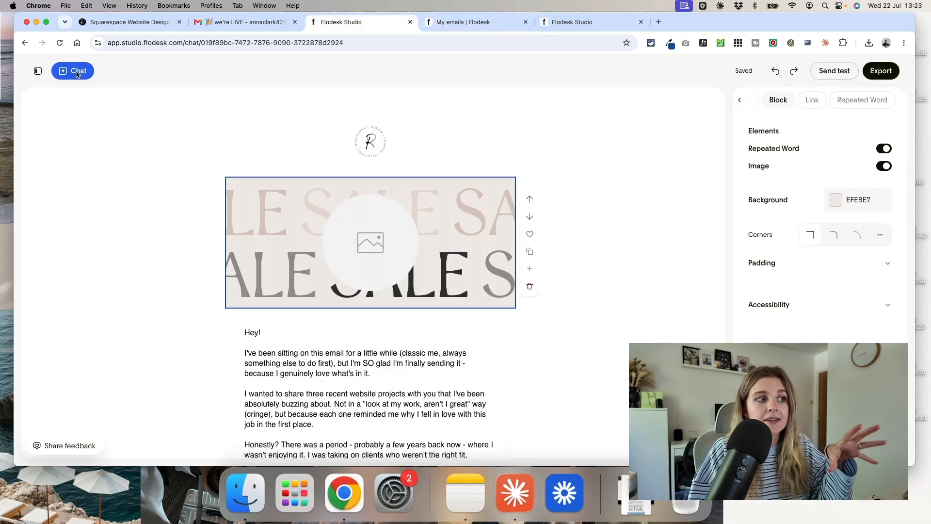
# - Show the Studio chat beside the email design and look at its prompt box and feedback option
pyautogui.click(77, 72)
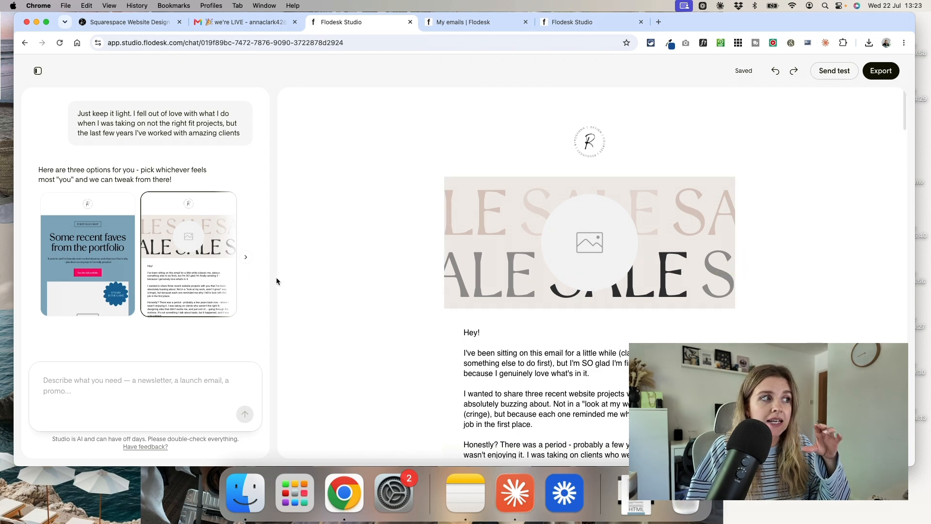
pyautogui.click(155, 393)
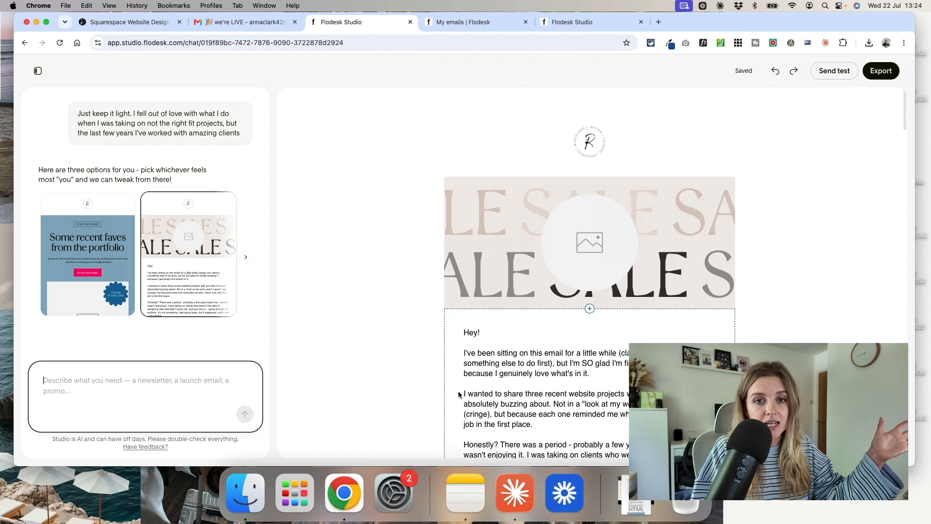
pyautogui.click(154, 448)
pyautogui.click(561, 139)
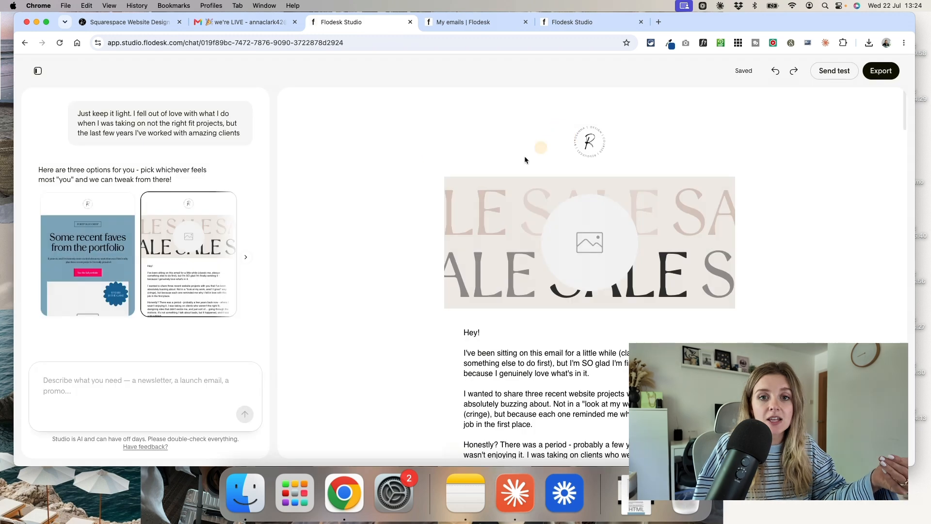